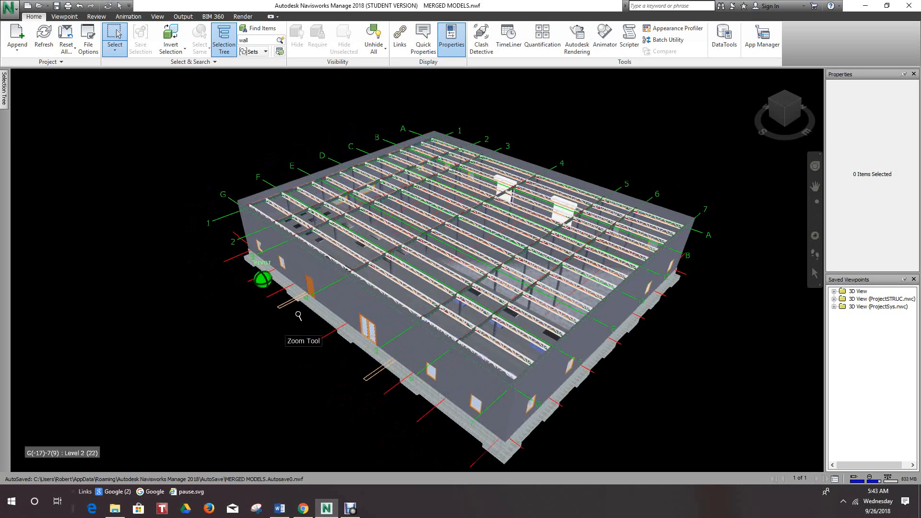
- Select the exterior wall along grid line G with the single-item Select tool, and clear the selection
{"action": "middle_click_drag", "start_coordinate": [298, 315], "coordinate": [260, 306]}
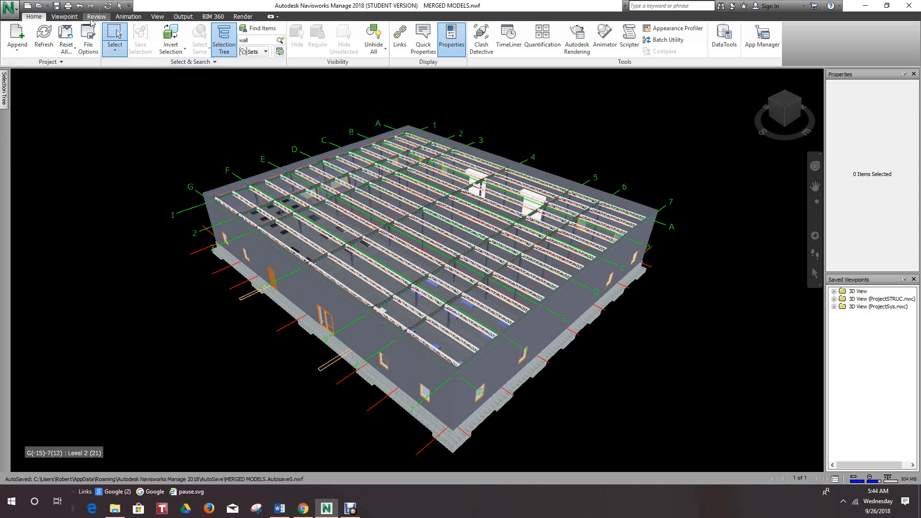
{"action": "left_click", "coordinate": [158, 16]}
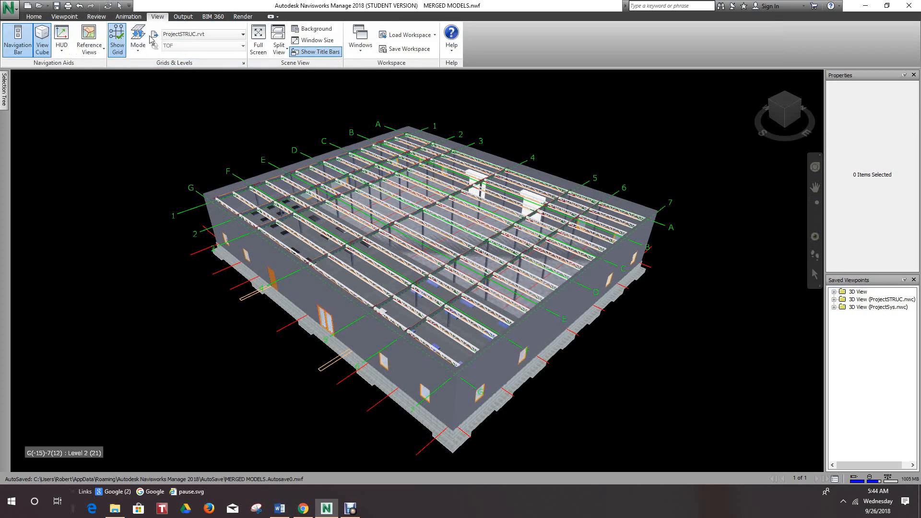
{"action": "left_click", "coordinate": [33, 16]}
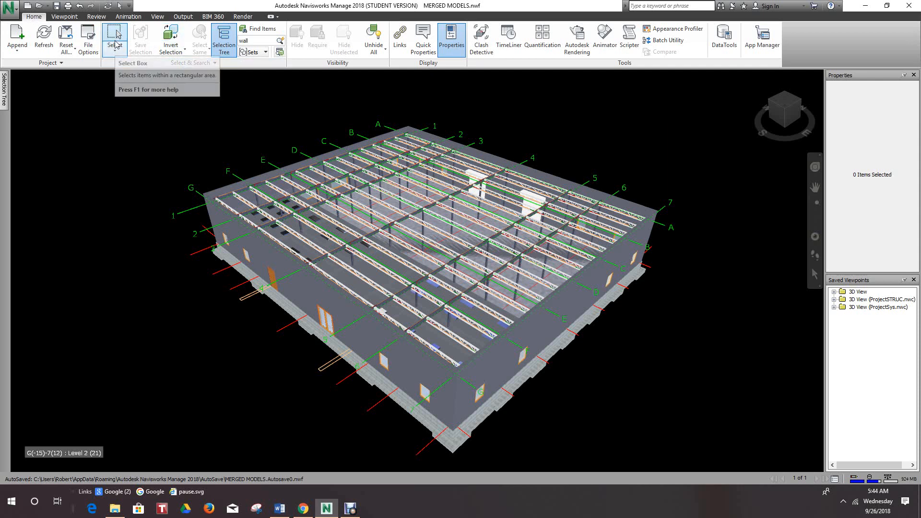
{"action": "left_click", "coordinate": [116, 51]}
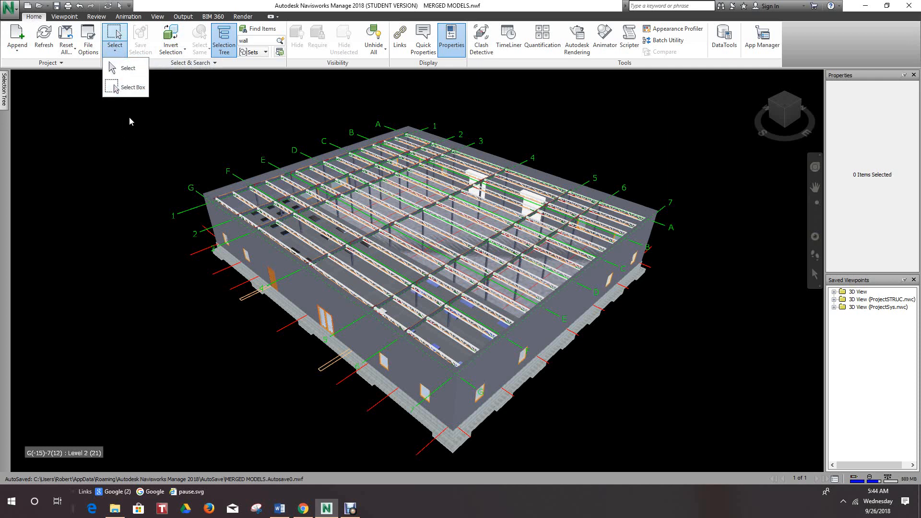
{"action": "left_click", "coordinate": [121, 70]}
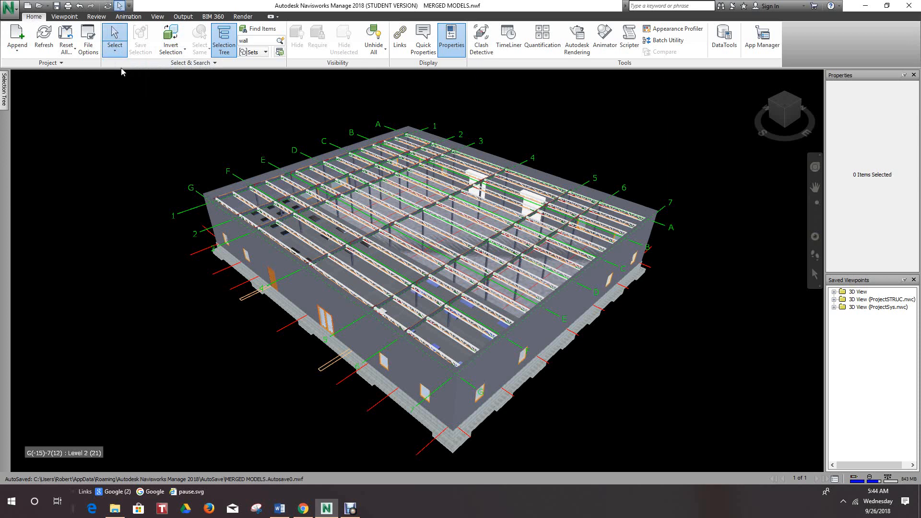
{"action": "left_click", "coordinate": [221, 221]}
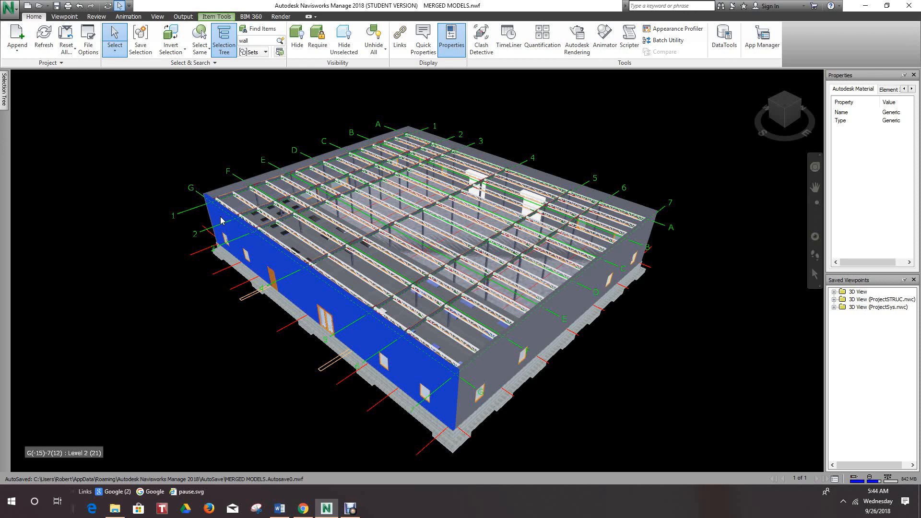
{"action": "left_click", "coordinate": [335, 406]}
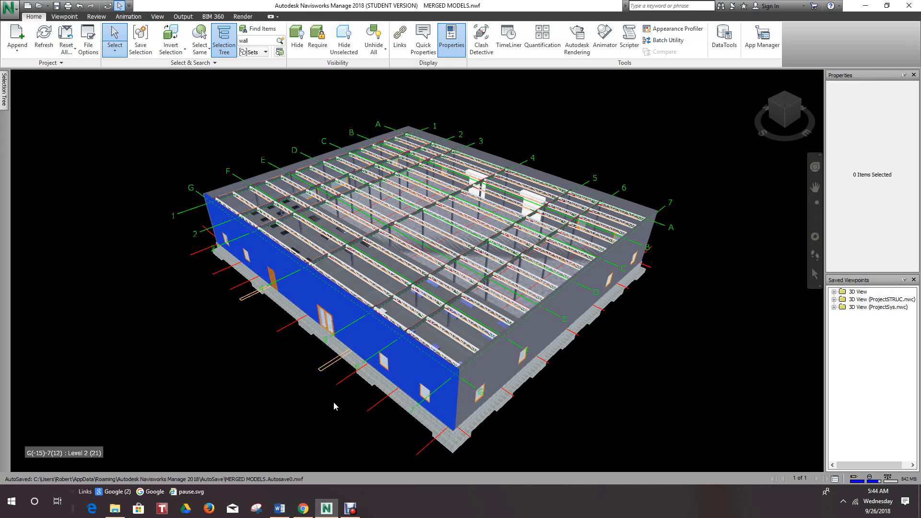
{"action": "left_click", "coordinate": [465, 349]}
{"action": "left_click", "coordinate": [598, 370]}
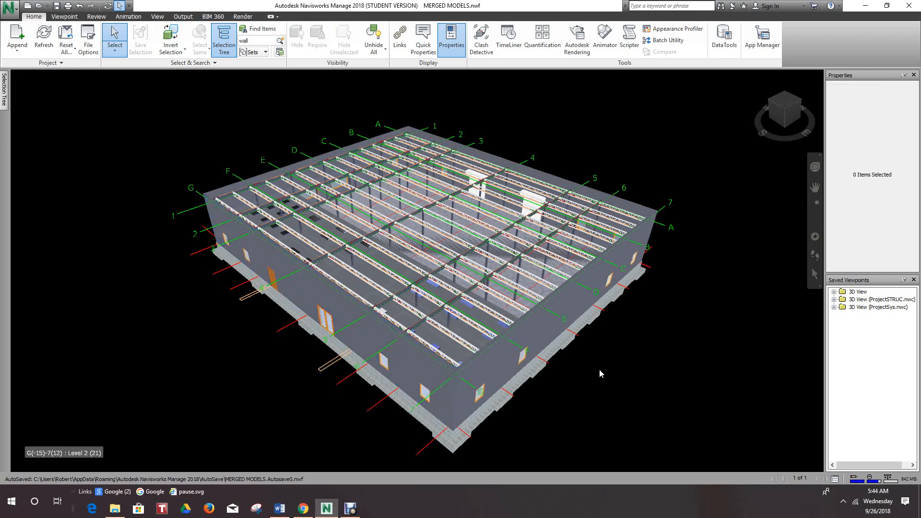
{"action": "middle_click_drag", "start_coordinate": [599, 369], "coordinate": [601, 369]}
{"action": "scroll", "coordinate": [601, 368], "scroll_direction": "down", "scroll_amount": 1}
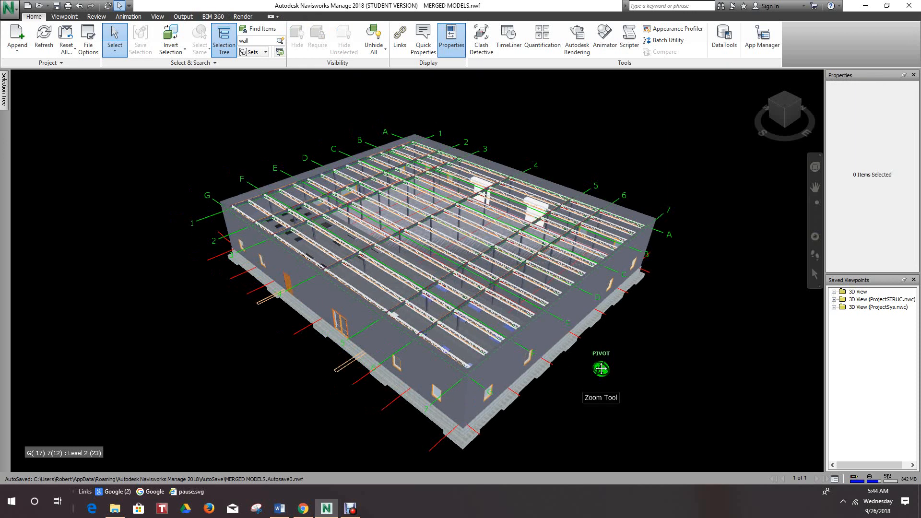
- Box-select the roof framing and columns around the corner where grids A and 1 meet, and clear the selection
{"action": "left_click", "coordinate": [115, 50]}
{"action": "left_click", "coordinate": [123, 88]}
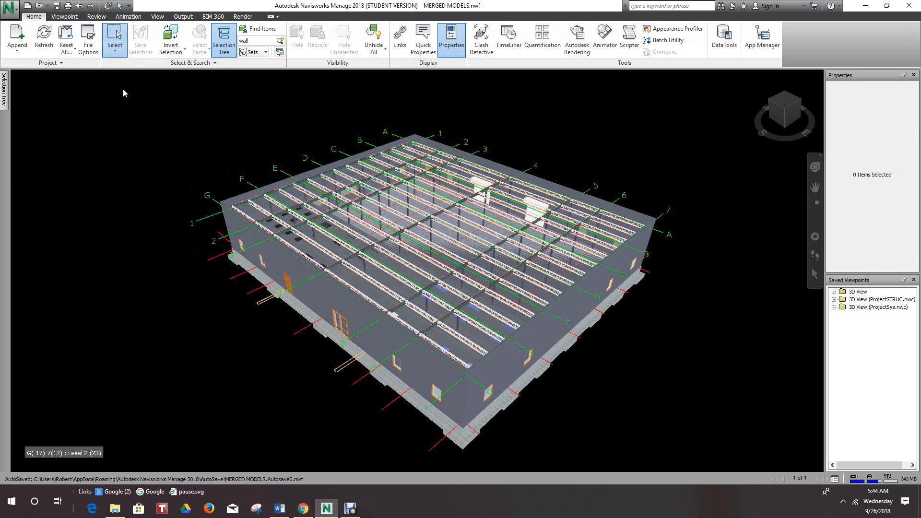
{"action": "middle_click_drag", "start_coordinate": [136, 114], "coordinate": [139, 168]}
{"action": "left_click", "coordinate": [114, 50]}
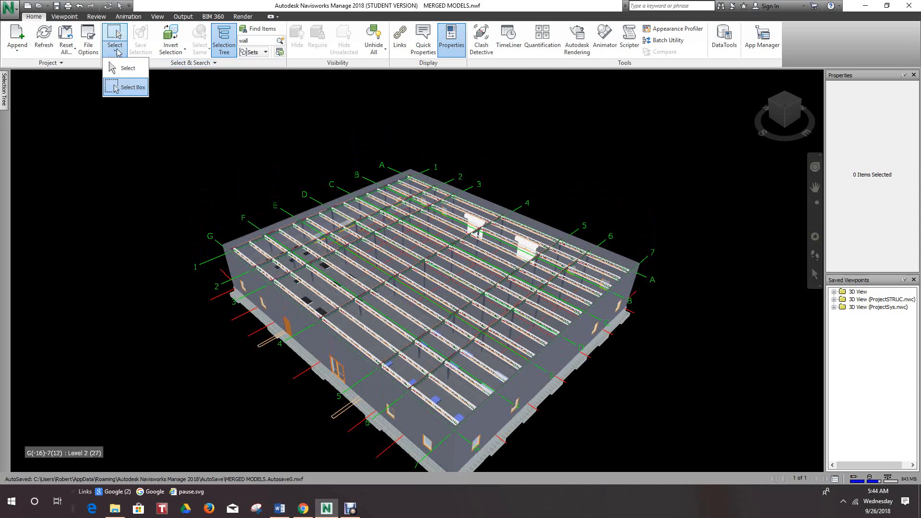
{"action": "left_click", "coordinate": [126, 89]}
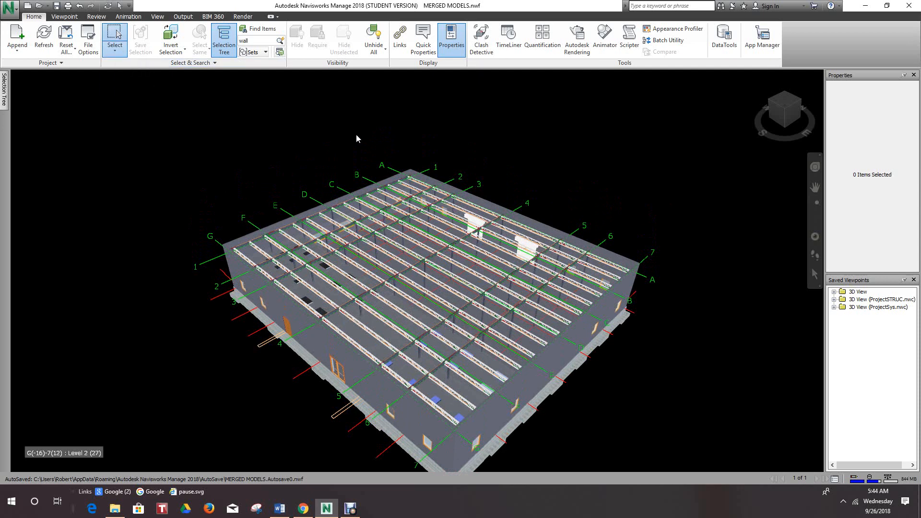
{"action": "left_click_drag", "start_coordinate": [354, 134], "coordinate": [505, 264]}
{"action": "scroll", "coordinate": [494, 184], "scroll_direction": "up", "scroll_amount": 5}
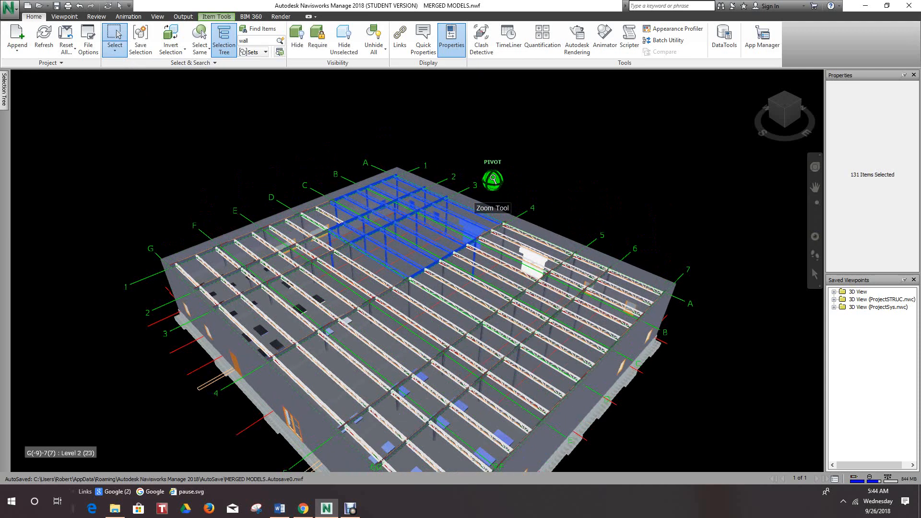
{"action": "scroll", "coordinate": [468, 169], "scroll_direction": "up", "scroll_amount": 2}
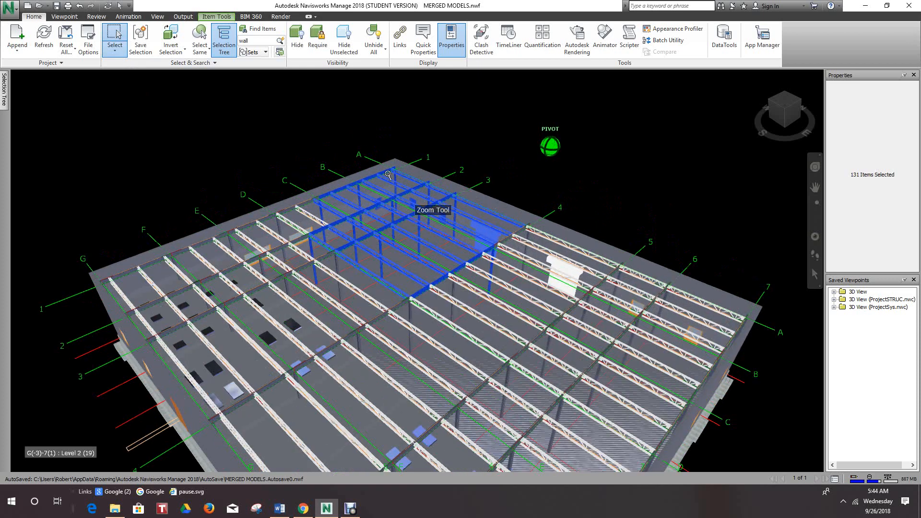
{"action": "scroll", "coordinate": [393, 240], "scroll_direction": "down", "scroll_amount": 3}
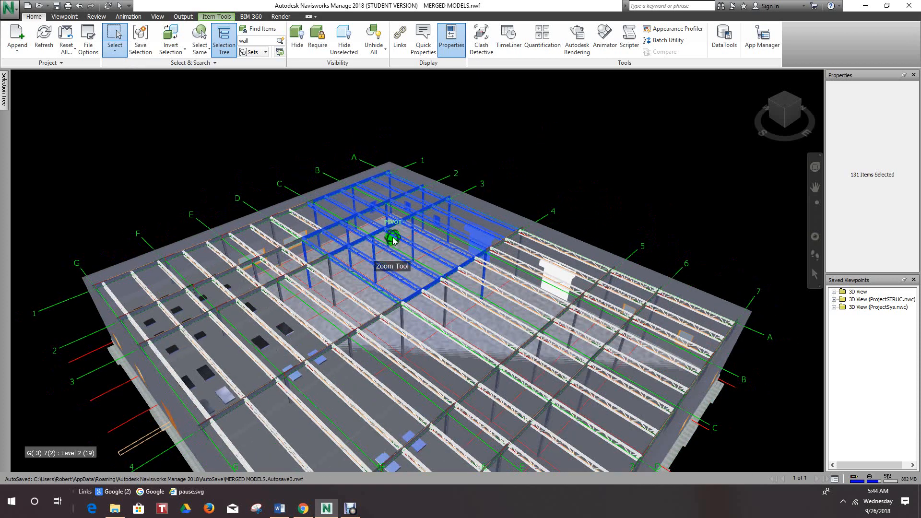
{"action": "left_click", "coordinate": [164, 179]}
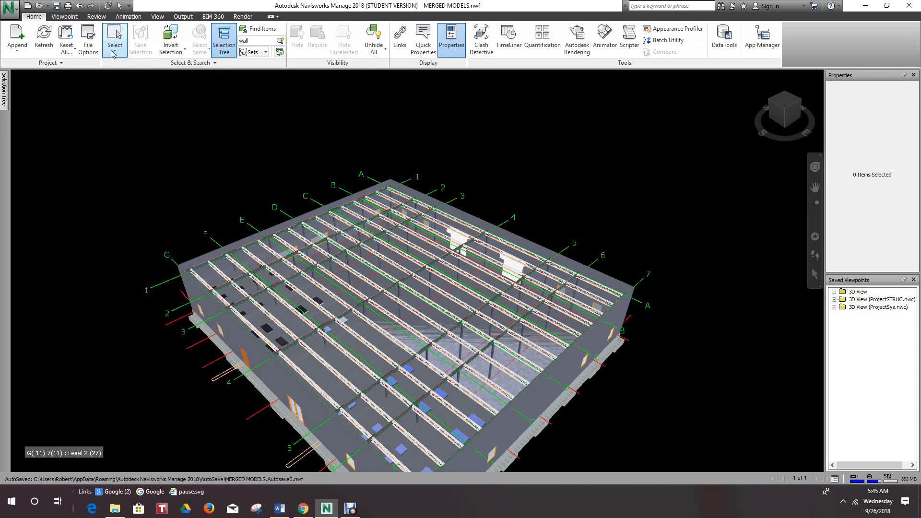
- Switch from Select Box to single-item selection, select the exterior wall along grid line 1, and deselect it
{"action": "left_click", "coordinate": [113, 53]}
{"action": "left_click", "coordinate": [124, 72]}
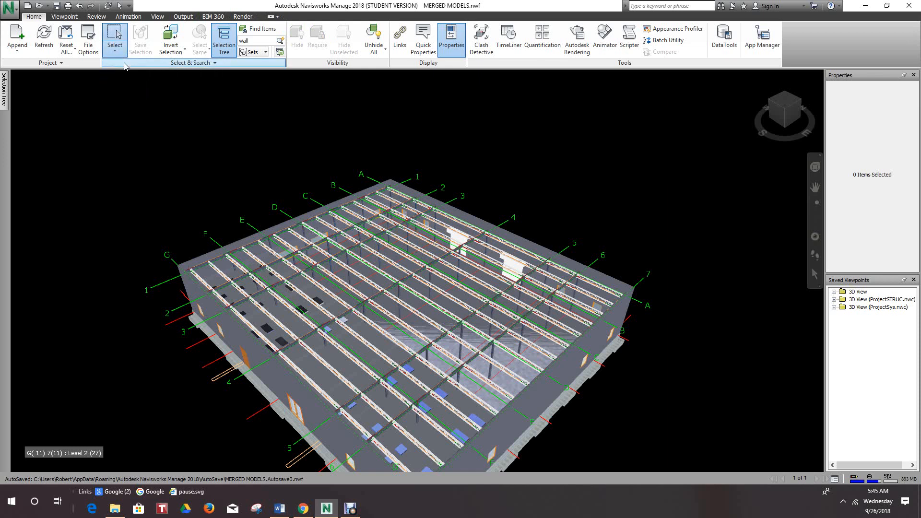
{"action": "left_click", "coordinate": [189, 267]}
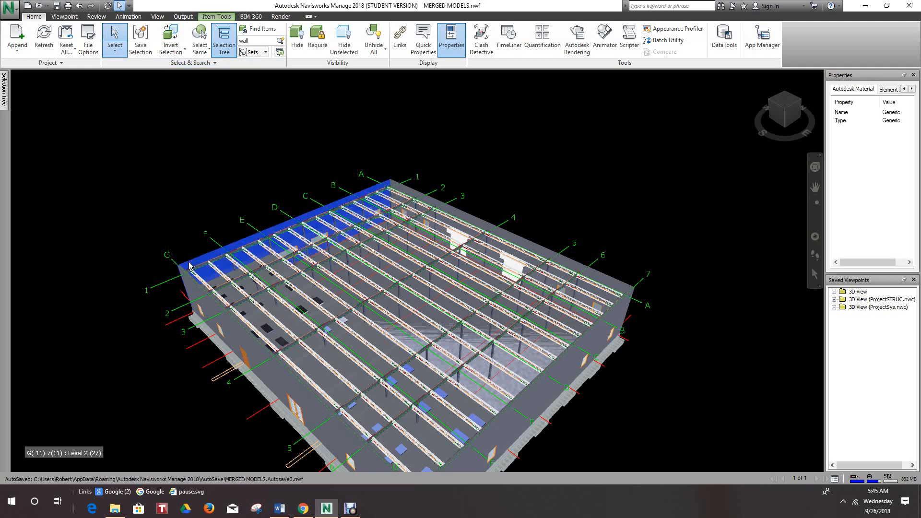
{"action": "middle_click_drag", "start_coordinate": [229, 218], "coordinate": [187, 194]}
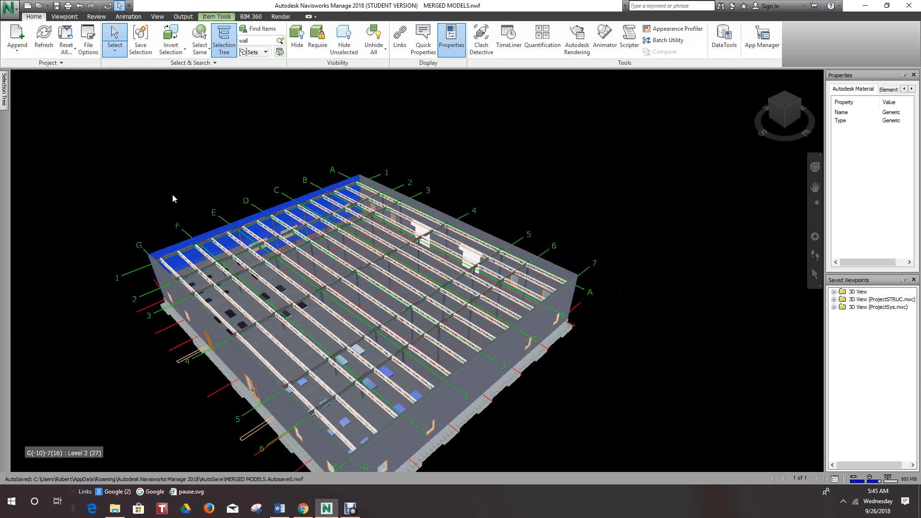
{"action": "left_click", "coordinate": [172, 194]}
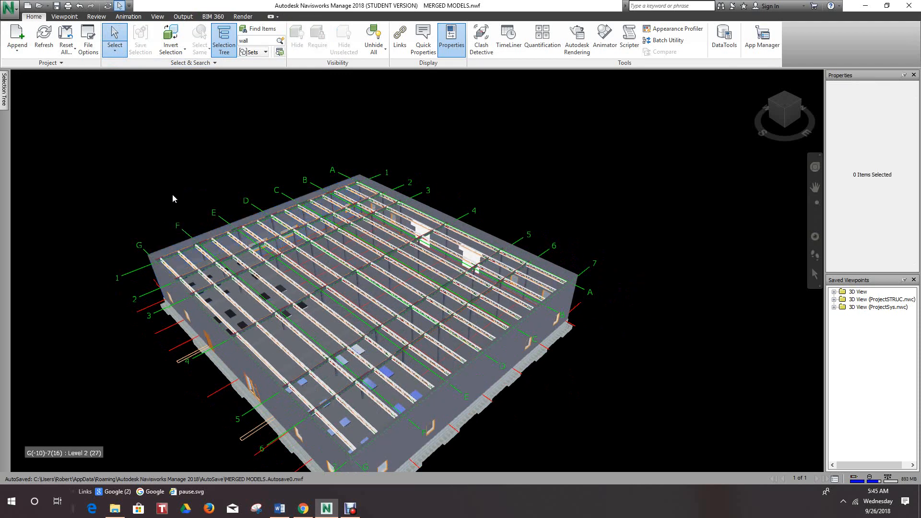
- Use Select Box to select the framing beside the grid line 1 wall from grid A to about grid G, and clear the selection
{"action": "left_click", "coordinate": [115, 50]}
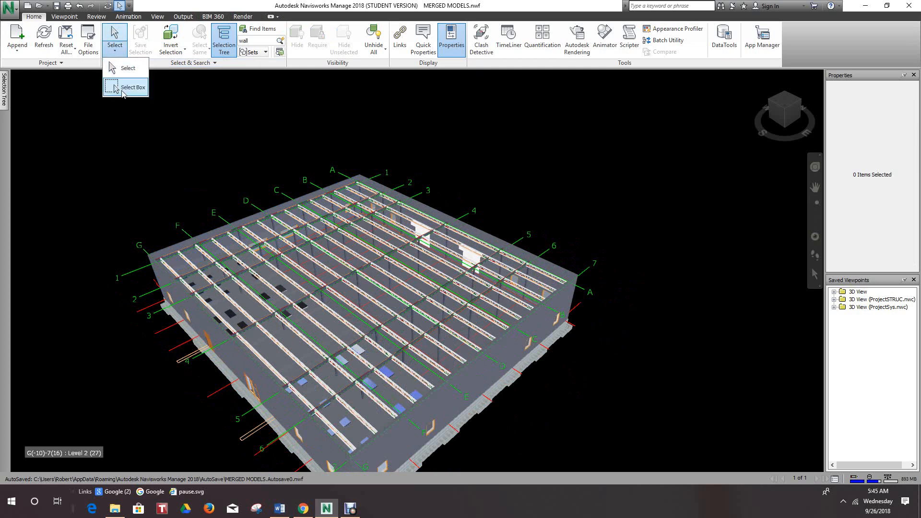
{"action": "left_click", "coordinate": [128, 88]}
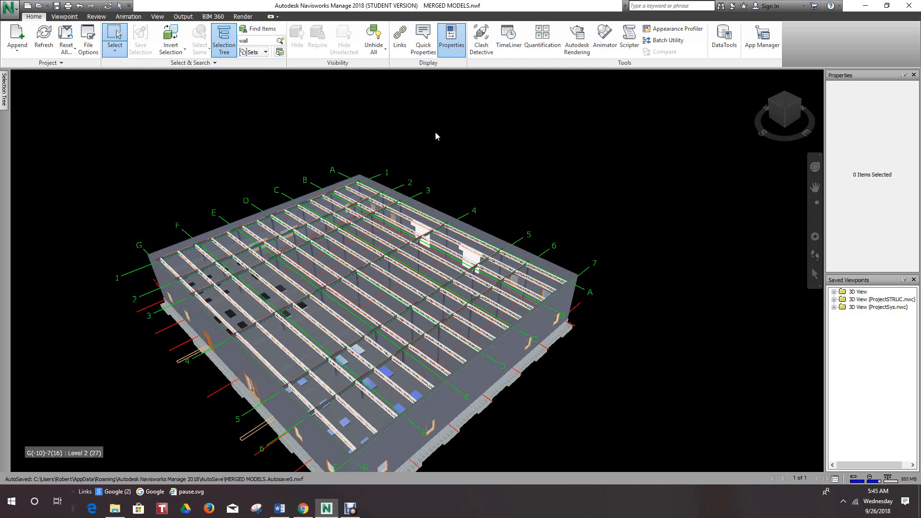
{"action": "left_click_drag", "start_coordinate": [443, 135], "coordinate": [174, 333]}
{"action": "scroll", "coordinate": [380, 185], "scroll_direction": "up", "scroll_amount": 2}
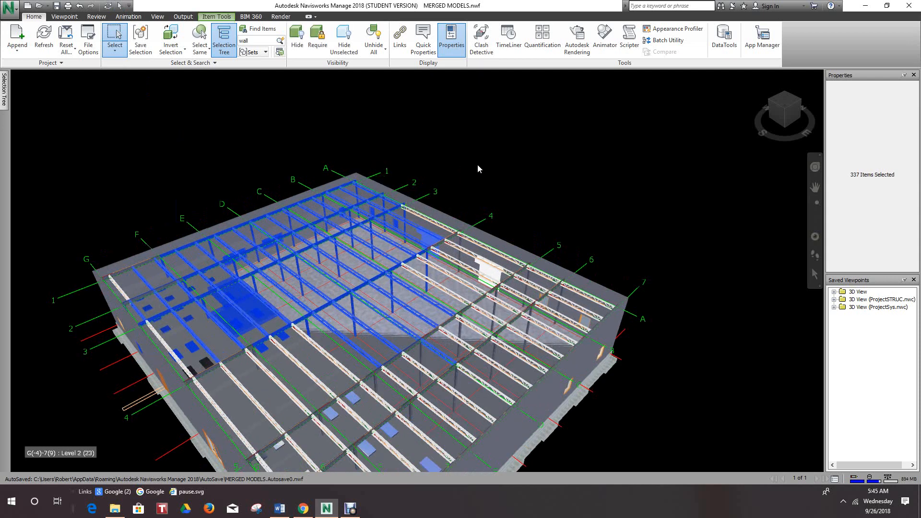
{"action": "middle_click_drag", "start_coordinate": [477, 164], "coordinate": [517, 151]}
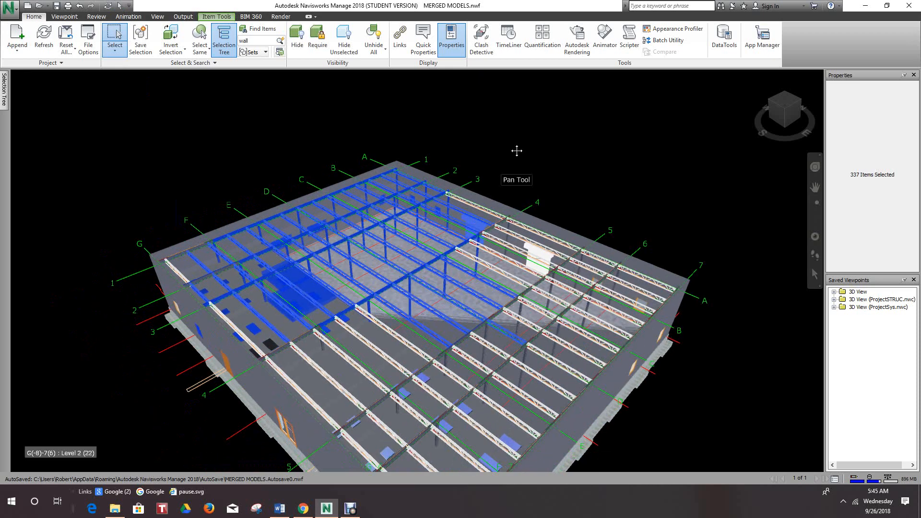
{"action": "scroll", "coordinate": [522, 140], "scroll_direction": "down", "scroll_amount": 3}
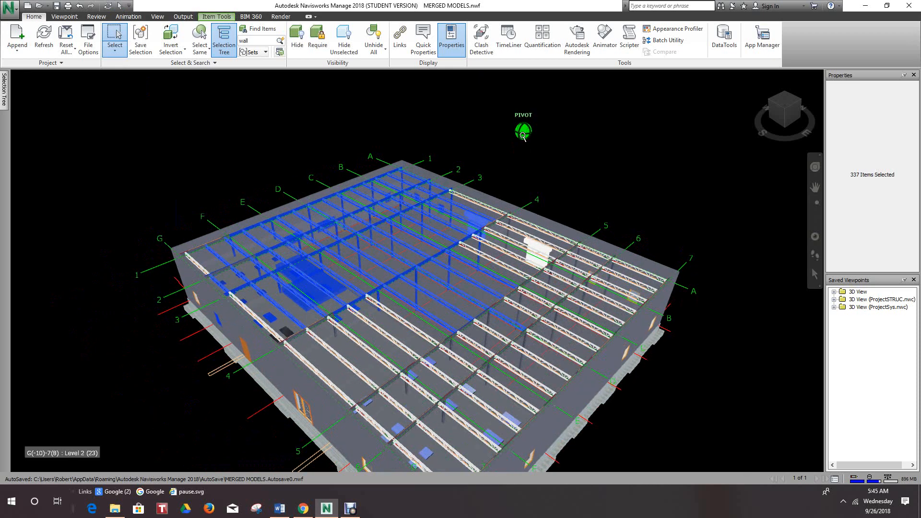
{"action": "left_click", "coordinate": [505, 149]}
{"action": "middle_click_drag", "start_coordinate": [505, 150], "coordinate": [531, 132]}
{"action": "scroll", "coordinate": [487, 169], "scroll_direction": "up", "scroll_amount": 3}
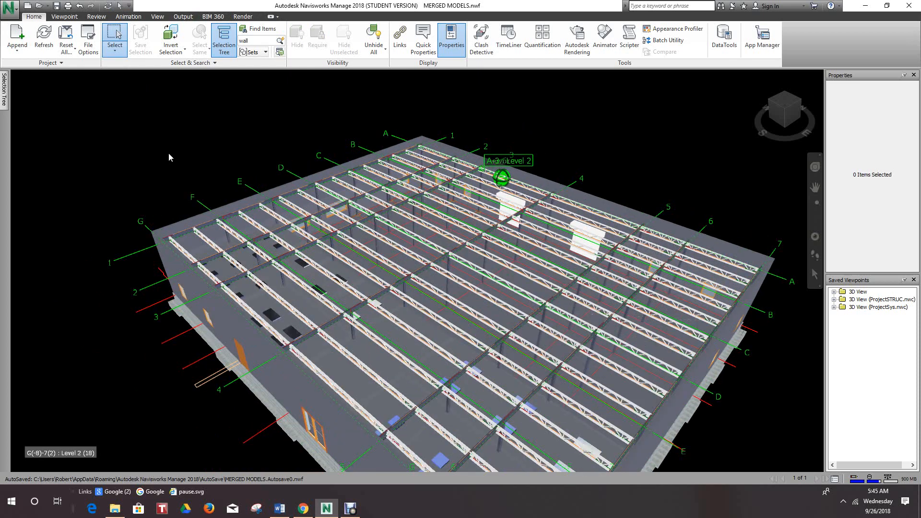
- Select only the grid line 1 exterior wall again using the Select tool, and deselect it
{"action": "left_click", "coordinate": [115, 52]}
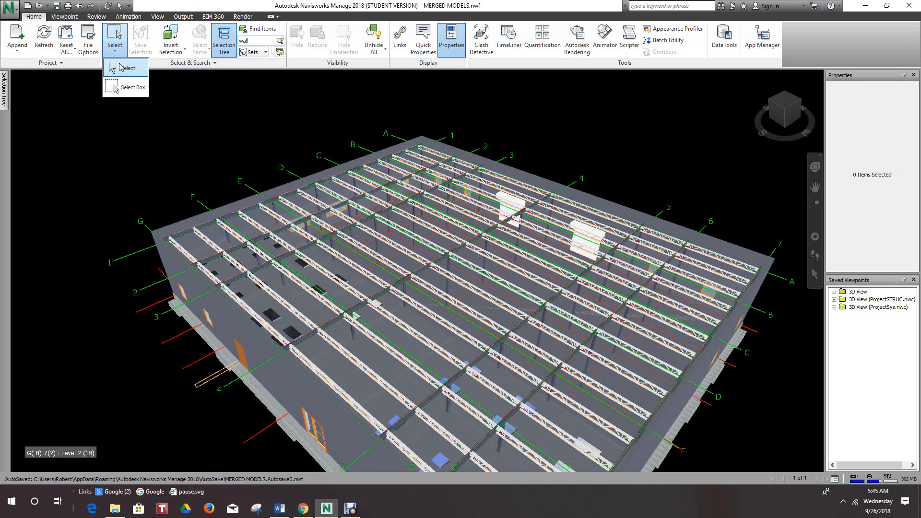
{"action": "left_click", "coordinate": [124, 68]}
{"action": "left_click", "coordinate": [169, 229]}
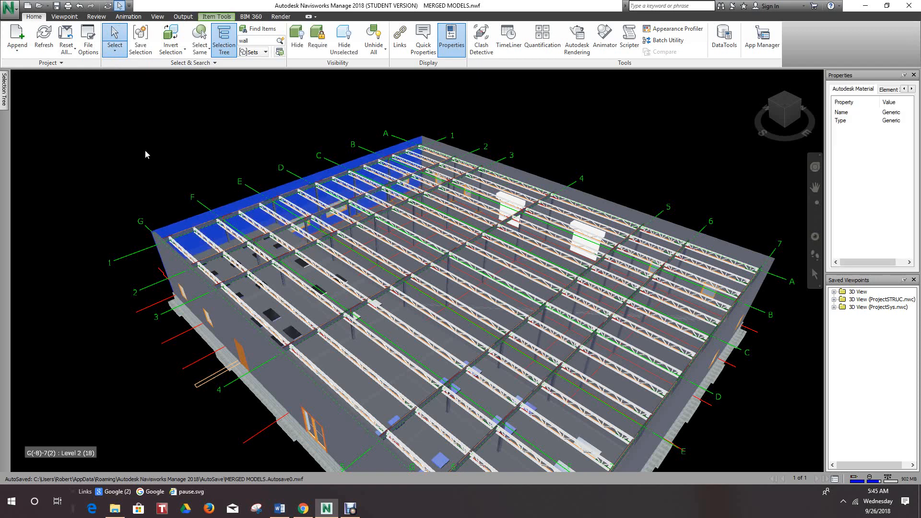
{"action": "left_click", "coordinate": [128, 125]}
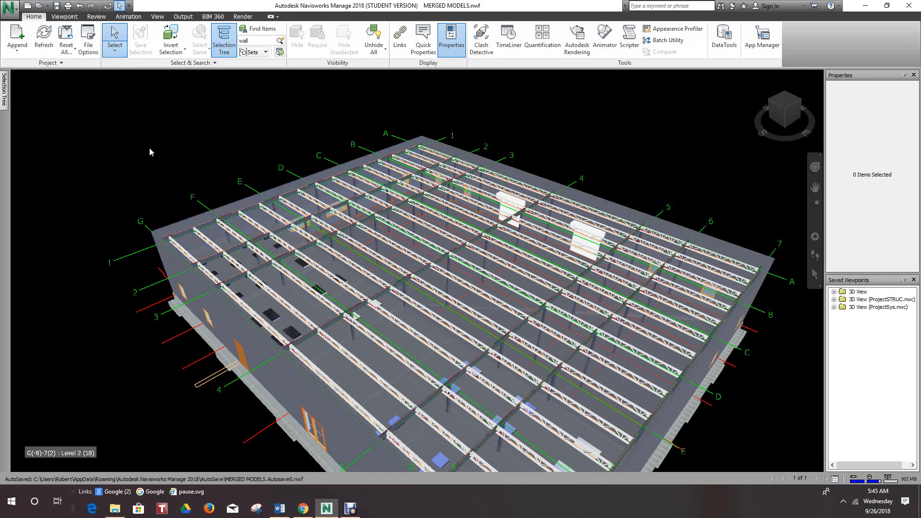
- Box-select the framing and columns between about grids A to D and 1 to 3, and clear the selection
{"action": "middle_click_drag", "start_coordinate": [149, 148], "coordinate": [160, 178]}
{"action": "scroll", "coordinate": [159, 174], "scroll_direction": "down", "scroll_amount": 1}
{"action": "scroll", "coordinate": [358, 138], "scroll_direction": "up", "scroll_amount": 2}
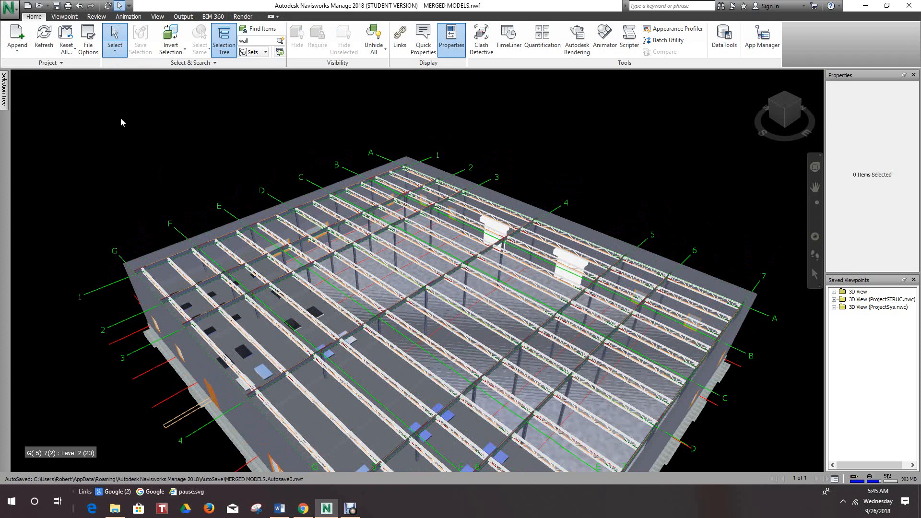
{"action": "left_click", "coordinate": [115, 48]}
{"action": "left_click", "coordinate": [129, 91]}
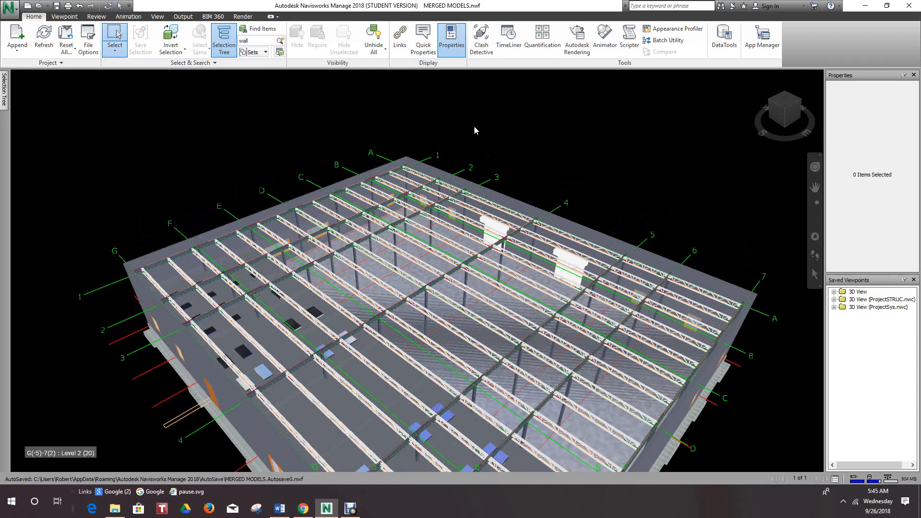
{"action": "left_click_drag", "start_coordinate": [474, 126], "coordinate": [246, 310]}
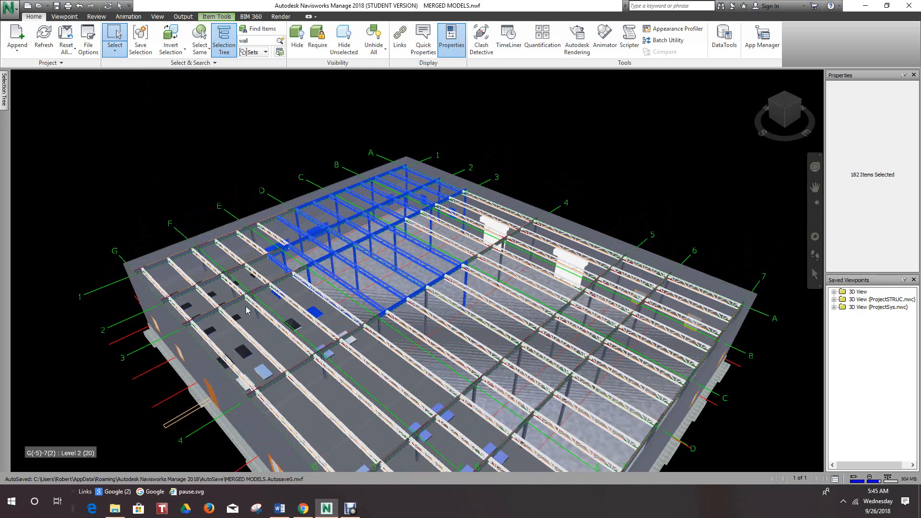
{"action": "left_click", "coordinate": [161, 197]}
- Return to the single-item Select tool and select the exterior wall along grid line 7
{"action": "middle_click_drag", "start_coordinate": [171, 198], "coordinate": [176, 204]}
{"action": "scroll", "coordinate": [175, 204], "scroll_direction": "down", "scroll_amount": 5}
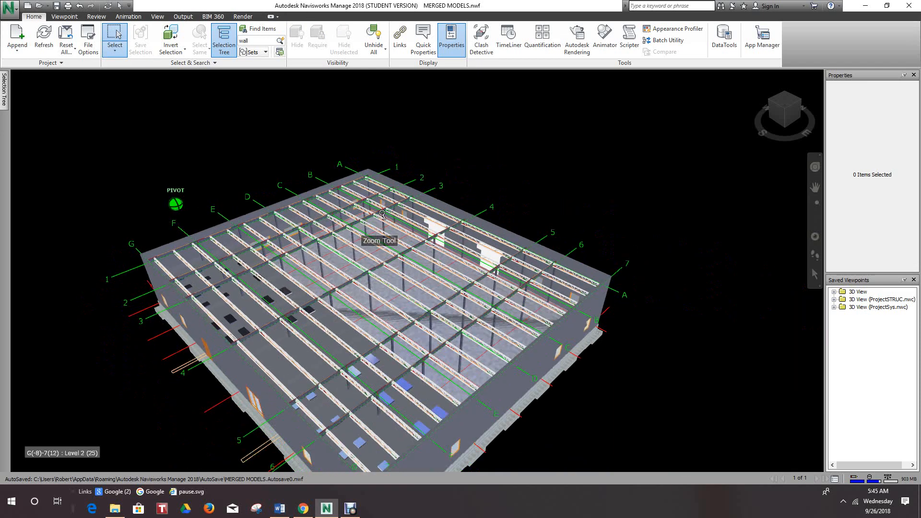
{"action": "middle_click_drag", "start_coordinate": [432, 213], "coordinate": [445, 197]}
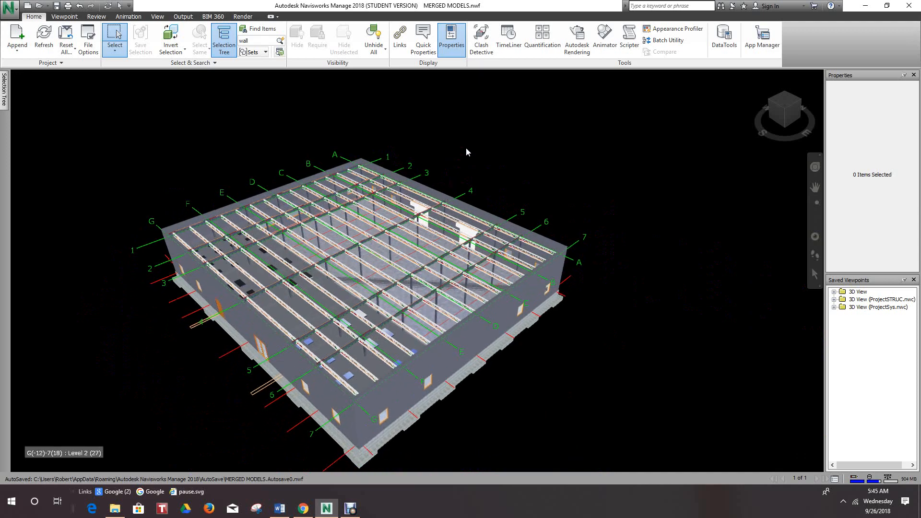
{"action": "scroll", "coordinate": [462, 149], "scroll_direction": "up", "scroll_amount": 1}
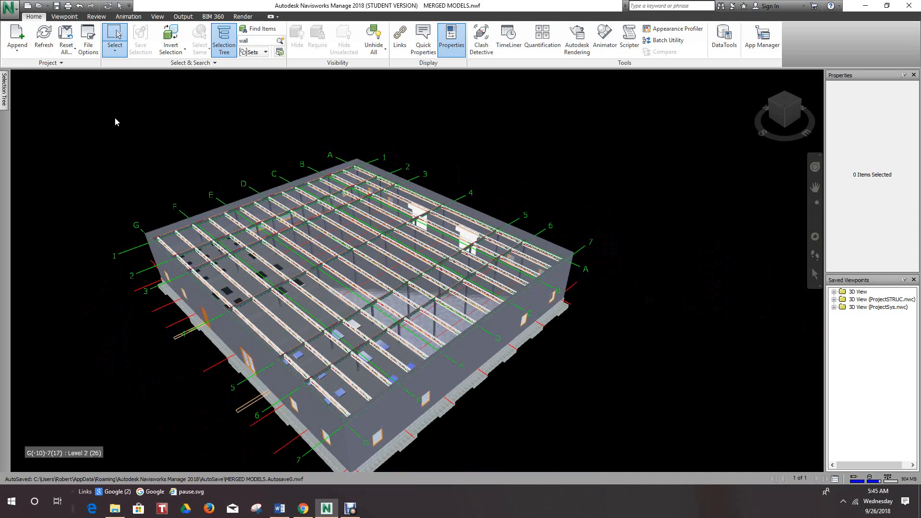
{"action": "left_click", "coordinate": [115, 50]}
{"action": "left_click", "coordinate": [125, 68]}
{"action": "left_click", "coordinate": [510, 317]}
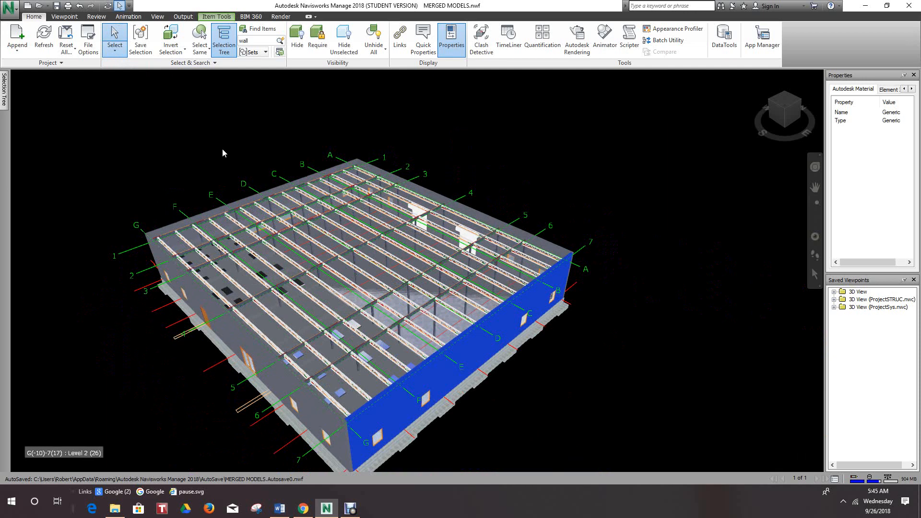
- Select the entire building model with Select All, and deselect it with Select None
{"action": "key", "text": "Escape"}
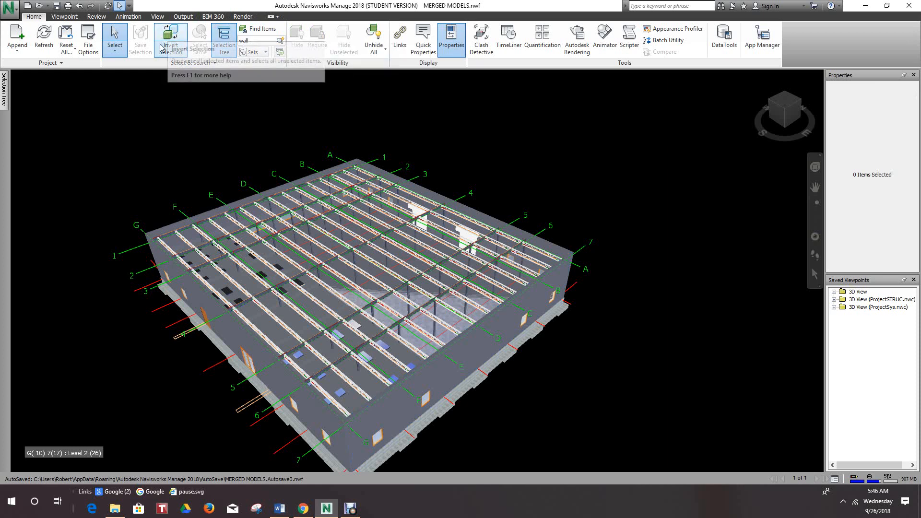
{"action": "left_click", "coordinate": [184, 54]}
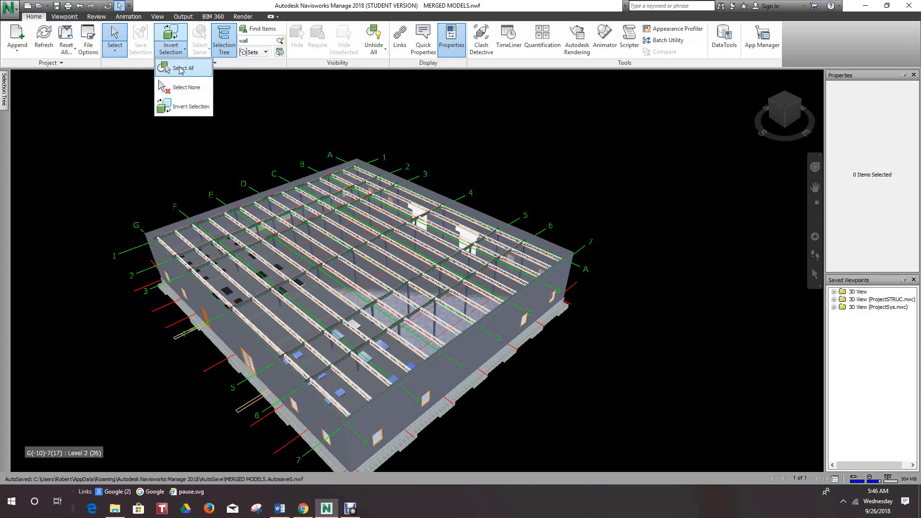
{"action": "left_click", "coordinate": [181, 69]}
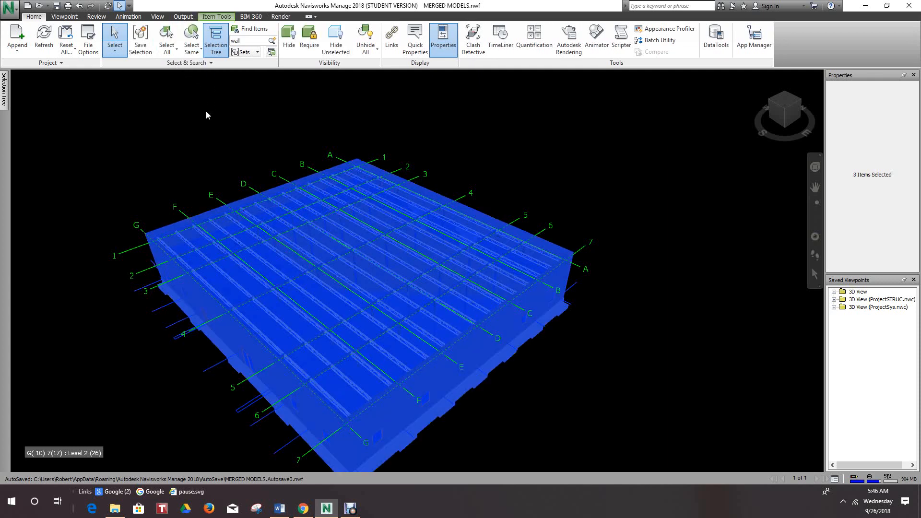
{"action": "middle_click_drag", "start_coordinate": [206, 115], "coordinate": [245, 100]}
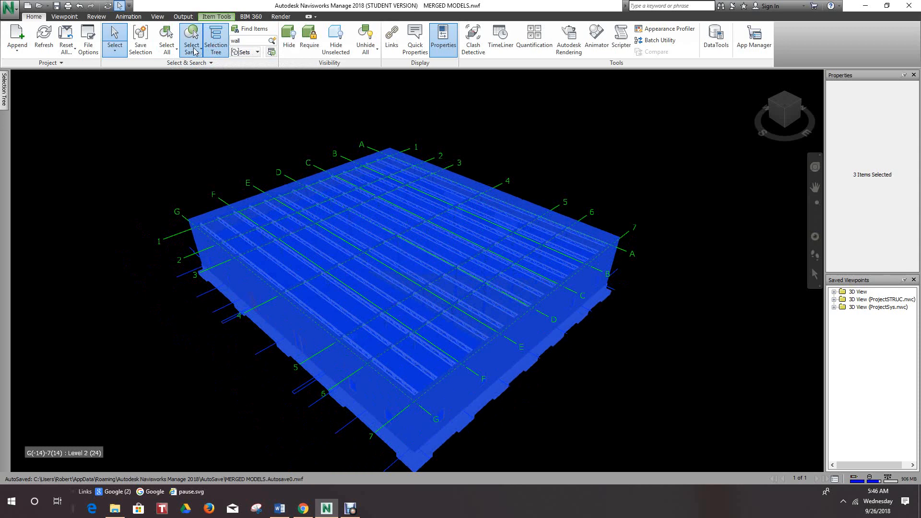
{"action": "left_click", "coordinate": [177, 51]}
{"action": "left_click", "coordinate": [177, 87]}
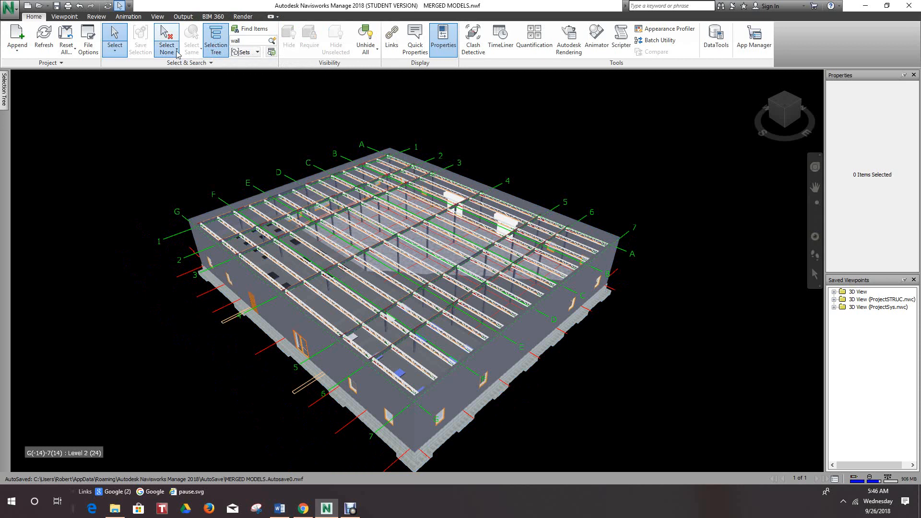
- Use Invert Selection with nothing selected to pick the whole model, clear it, and repeat the inversion and clearing
{"action": "left_click", "coordinate": [177, 52]}
{"action": "left_click", "coordinate": [184, 107]}
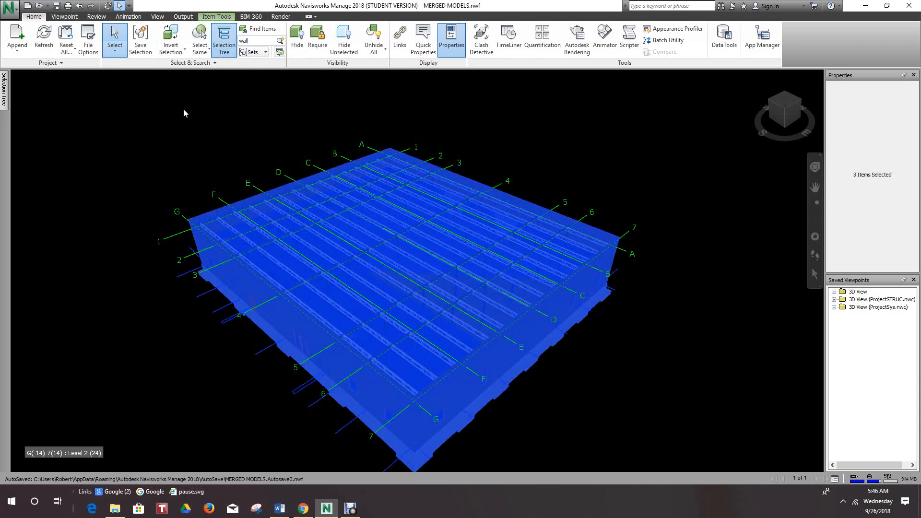
{"action": "scroll", "coordinate": [183, 154], "scroll_direction": "down", "scroll_amount": 1}
{"action": "middle_click_drag", "start_coordinate": [183, 154], "coordinate": [220, 154]}
{"action": "key", "text": "Escape"}
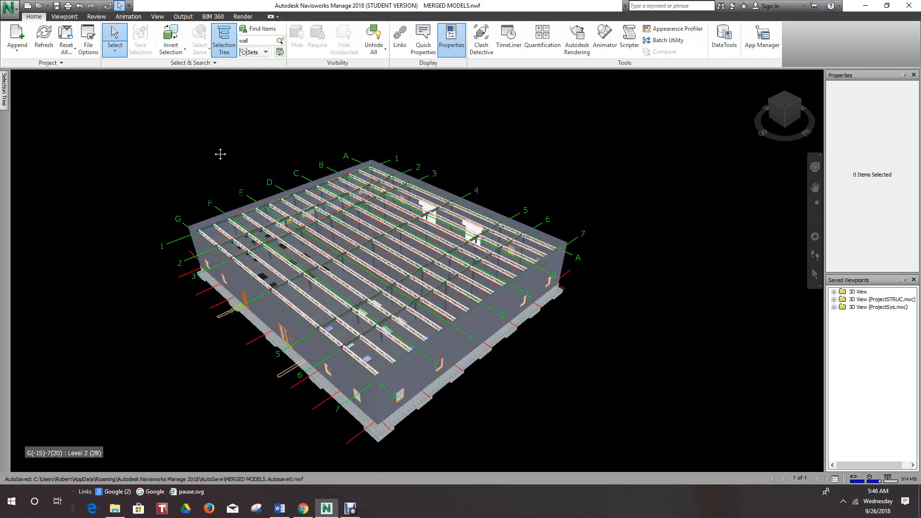
{"action": "left_click", "coordinate": [186, 50]}
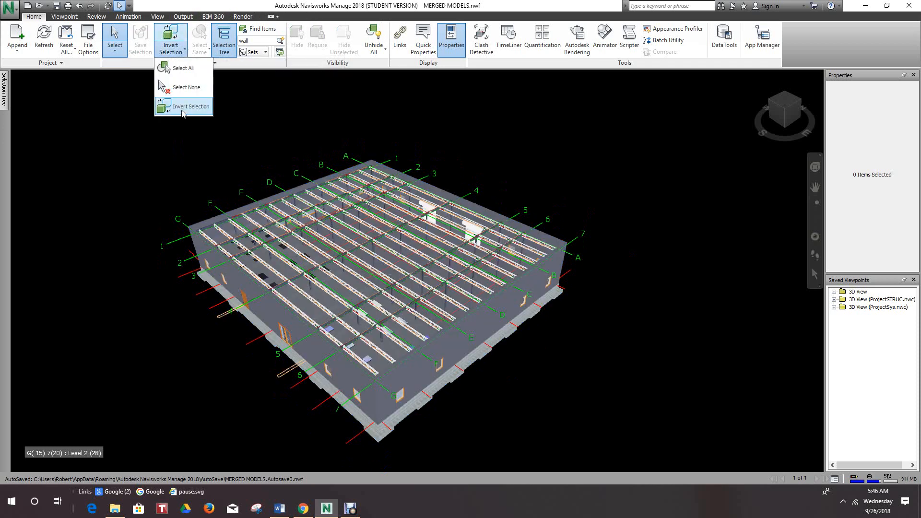
{"action": "left_click", "coordinate": [183, 111]}
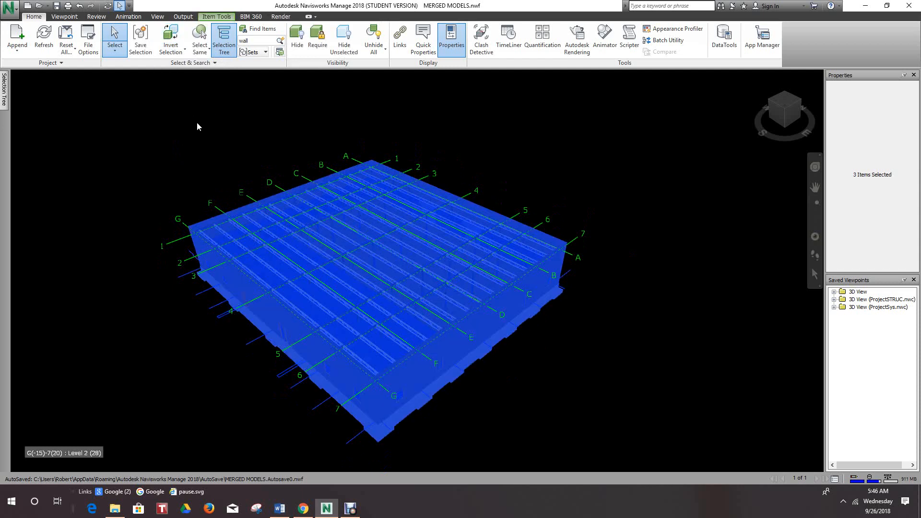
{"action": "key", "text": "Escape"}
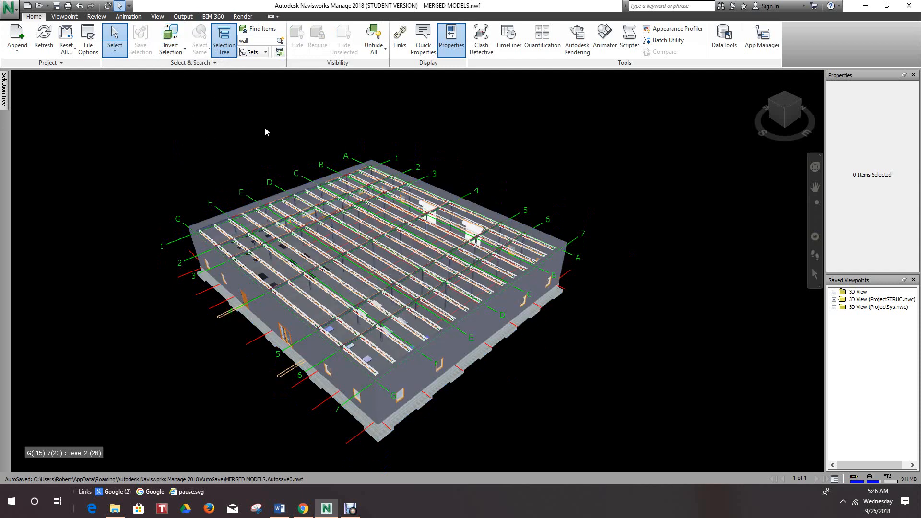
- Use Select Box to select the grid line 7 exterior wall and the adjacent framing back to about grid line 2
{"action": "left_click", "coordinate": [114, 49]}
{"action": "left_click", "coordinate": [115, 56]}
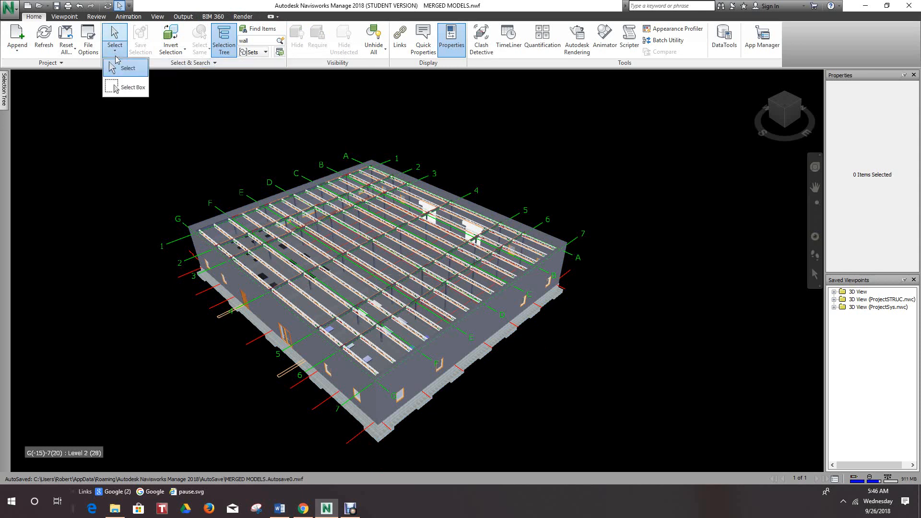
{"action": "left_click", "coordinate": [129, 88]}
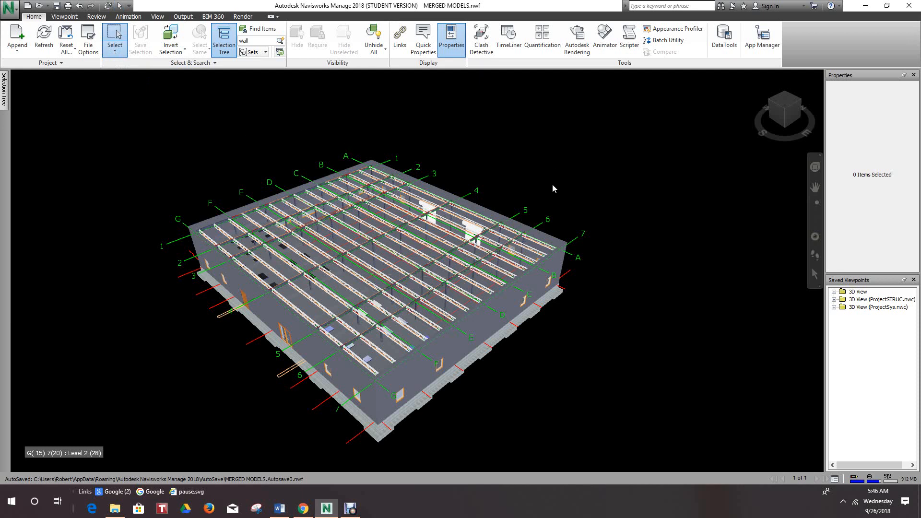
{"action": "left_click_drag", "start_coordinate": [615, 171], "coordinate": [363, 438]}
{"action": "scroll", "coordinate": [584, 304], "scroll_direction": "down", "scroll_amount": 1}
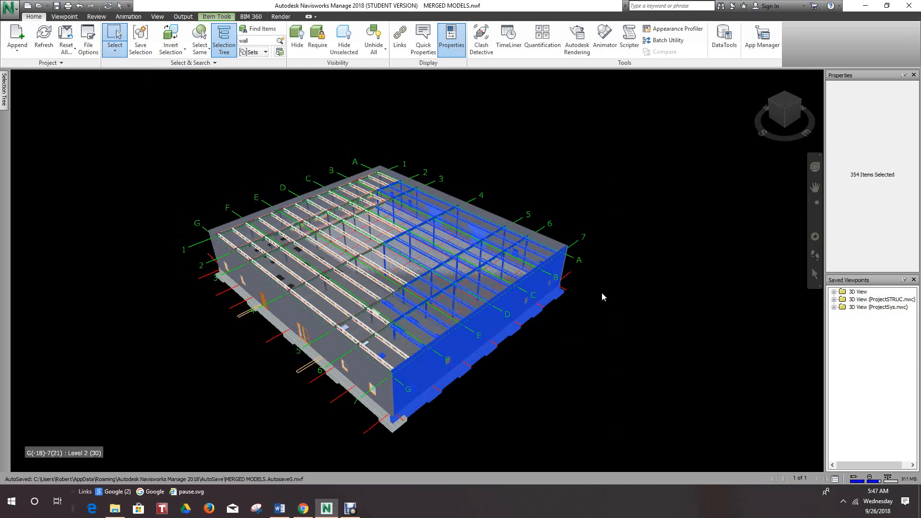
{"action": "scroll", "coordinate": [602, 292], "scroll_direction": "up", "scroll_amount": 1}
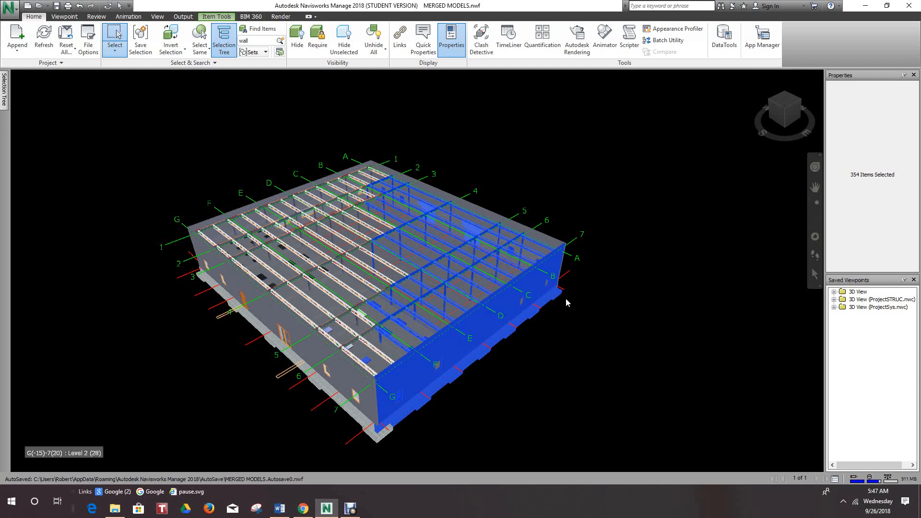
- Invert the selection to pick everything outside the boxed grid line 7 area, and clear the selection
{"action": "left_click", "coordinate": [185, 50]}
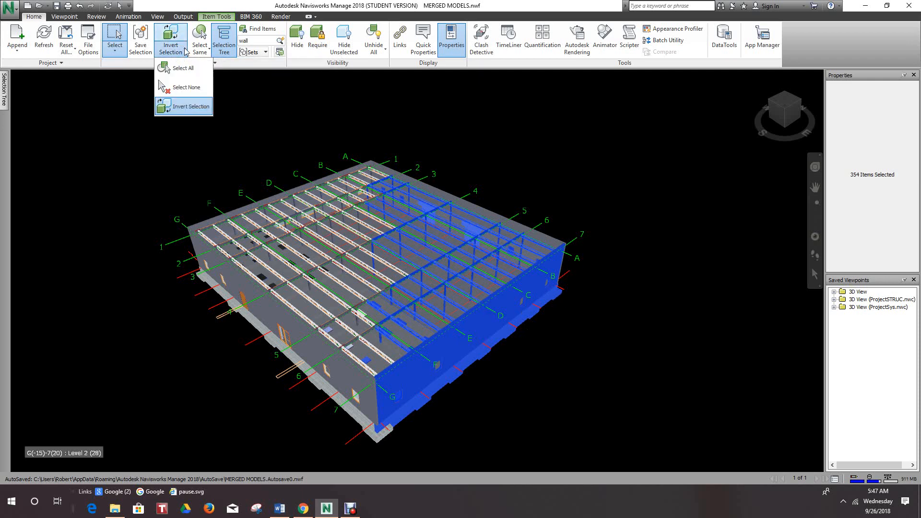
{"action": "left_click", "coordinate": [181, 107]}
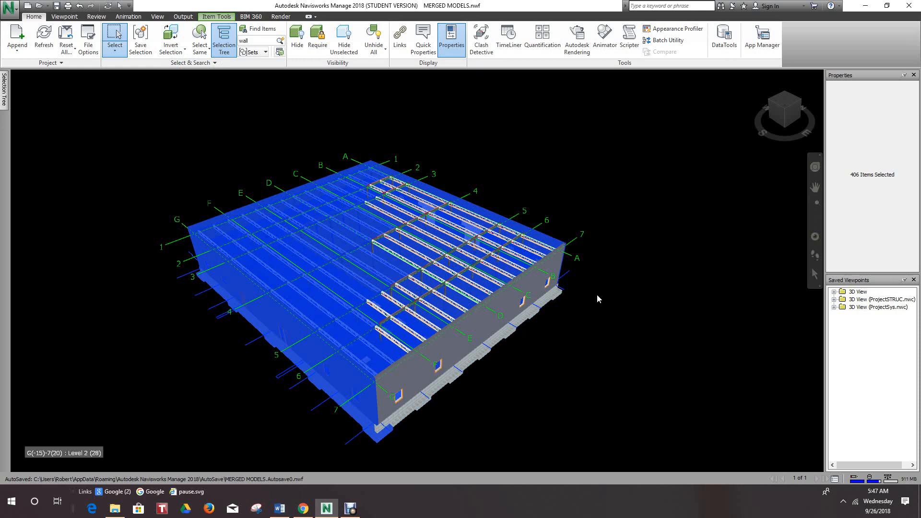
{"action": "scroll", "coordinate": [610, 200], "scroll_direction": "down", "scroll_amount": 1}
{"action": "middle_click_drag", "start_coordinate": [610, 199], "coordinate": [633, 194]}
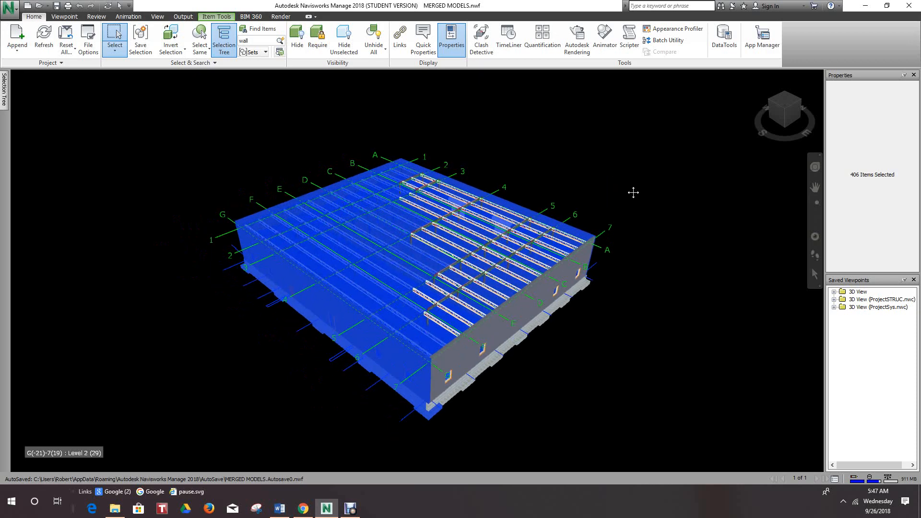
{"action": "scroll", "coordinate": [633, 193], "scroll_direction": "up", "scroll_amount": 1}
{"action": "left_click", "coordinate": [632, 191]}
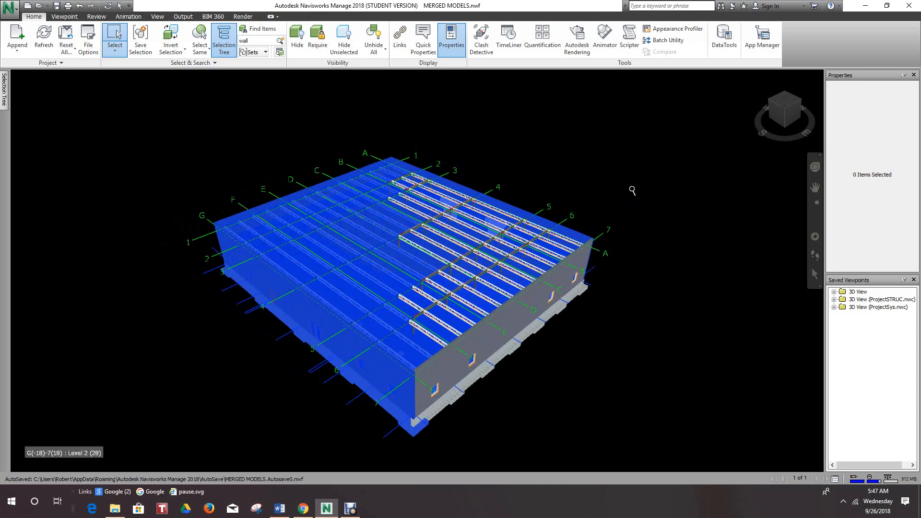
{"action": "scroll", "coordinate": [626, 186], "scroll_direction": "down", "scroll_amount": 1}
{"action": "middle_click_drag", "start_coordinate": [623, 185], "coordinate": [626, 197]}
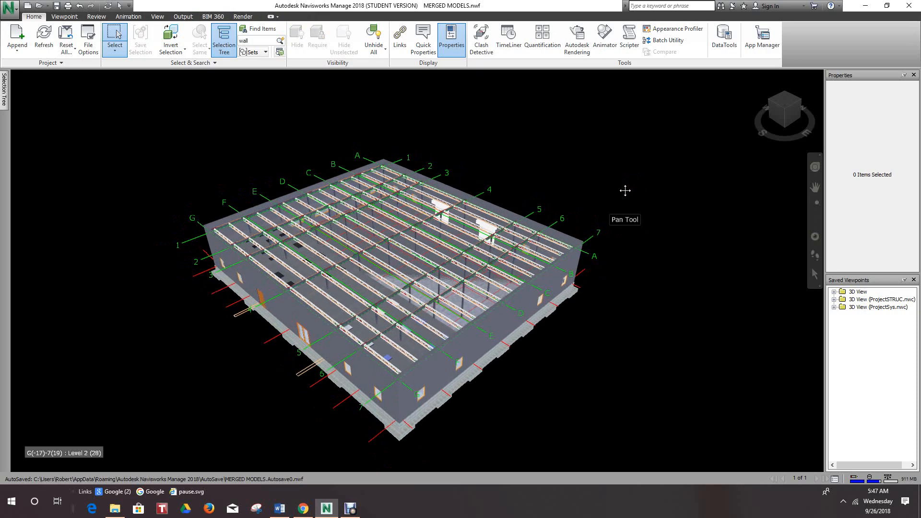
{"action": "scroll", "coordinate": [599, 152], "scroll_direction": "up", "scroll_amount": 2}
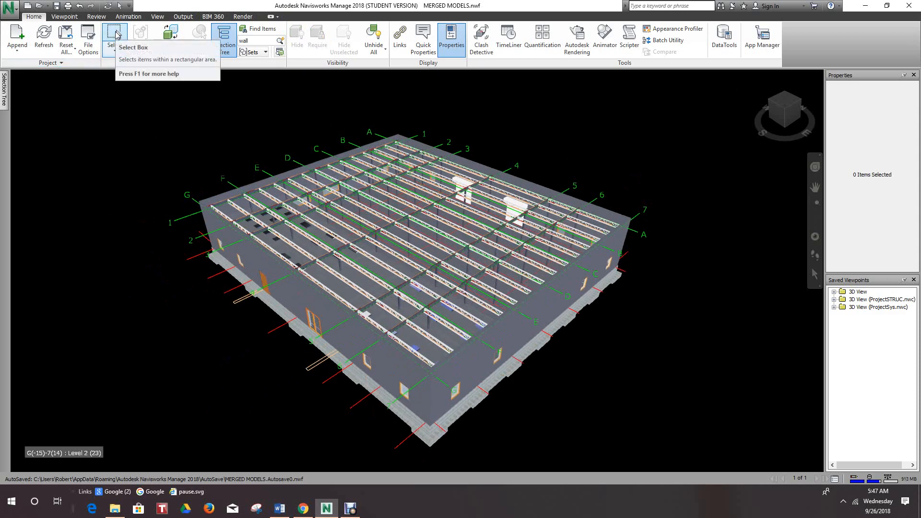
- Box-select the framing and items in the corner at grids G and 1, extending to about grids D and 4
{"action": "left_click_drag", "start_coordinate": [143, 144], "coordinate": [344, 362]}
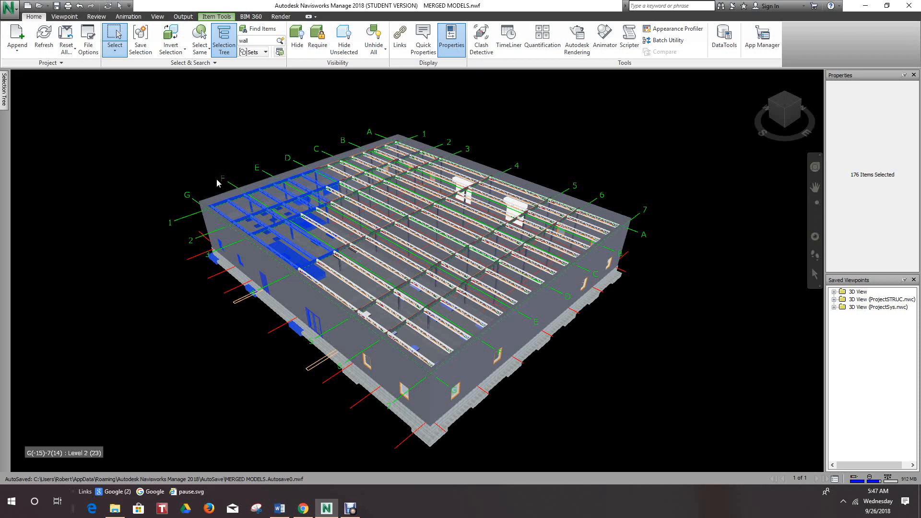
{"action": "scroll", "coordinate": [203, 159], "scroll_direction": "down", "scroll_amount": 1}
{"action": "middle_click_drag", "start_coordinate": [203, 160], "coordinate": [239, 167]}
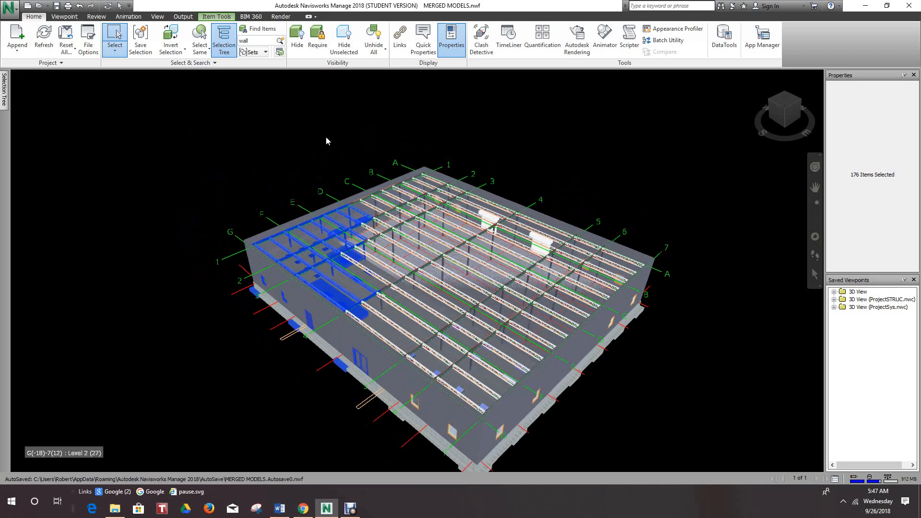
{"action": "scroll", "coordinate": [289, 149], "scroll_direction": "up", "scroll_amount": 1}
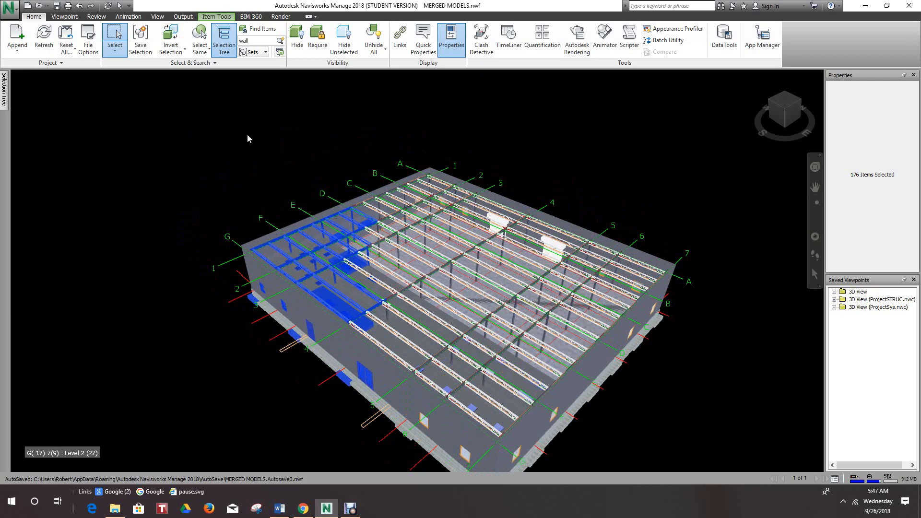
{"action": "scroll", "coordinate": [261, 139], "scroll_direction": "up", "scroll_amount": 3}
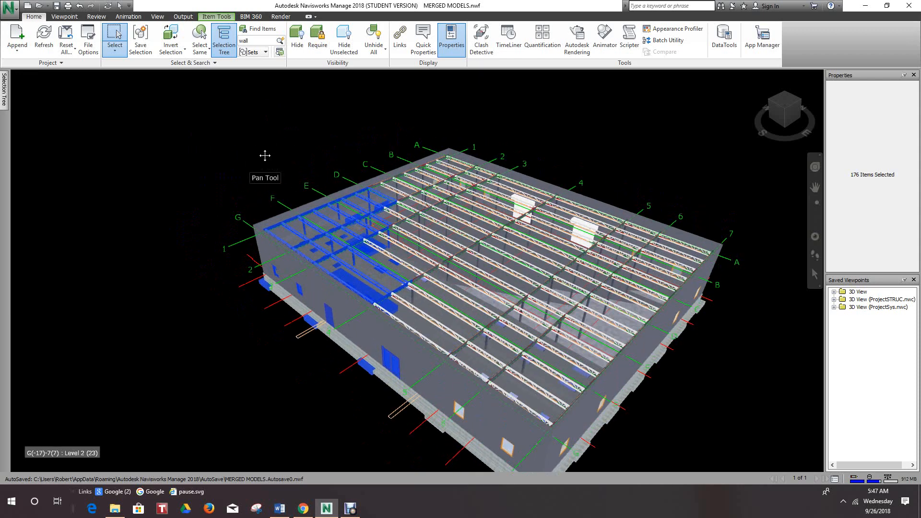
{"action": "middle_click_drag", "start_coordinate": [264, 148], "coordinate": [265, 155]}
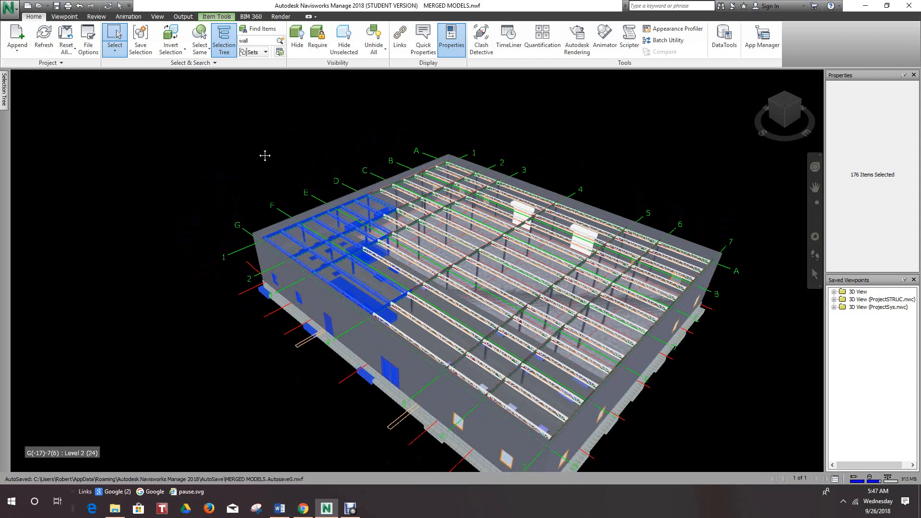
- Save the current selection as a set named "our selection set", and deselect the items in the model
{"action": "left_click", "coordinate": [138, 39]}
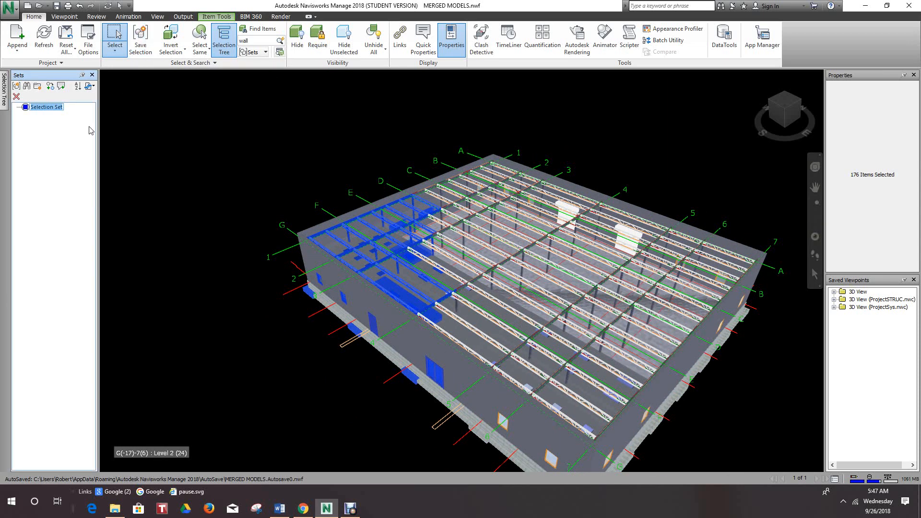
{"action": "right_click", "coordinate": [45, 111]}
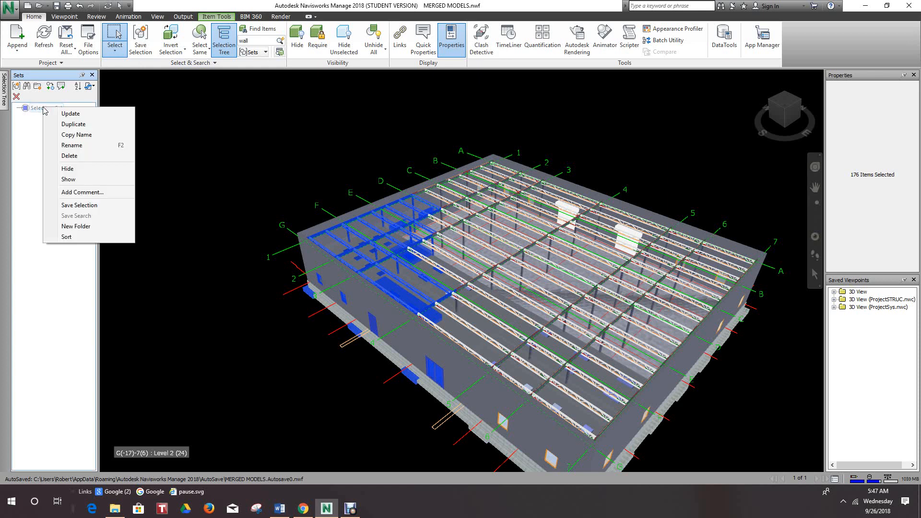
{"action": "left_click", "coordinate": [37, 114]}
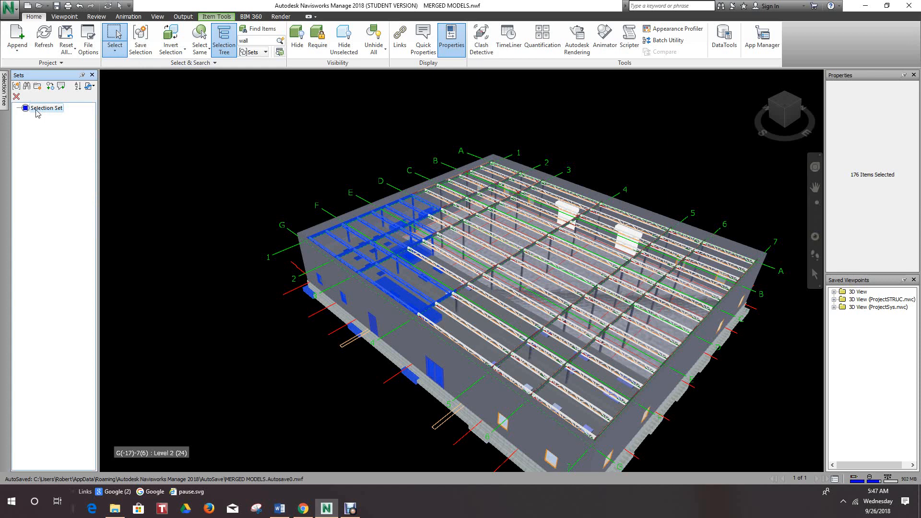
{"action": "right_click", "coordinate": [38, 111]}
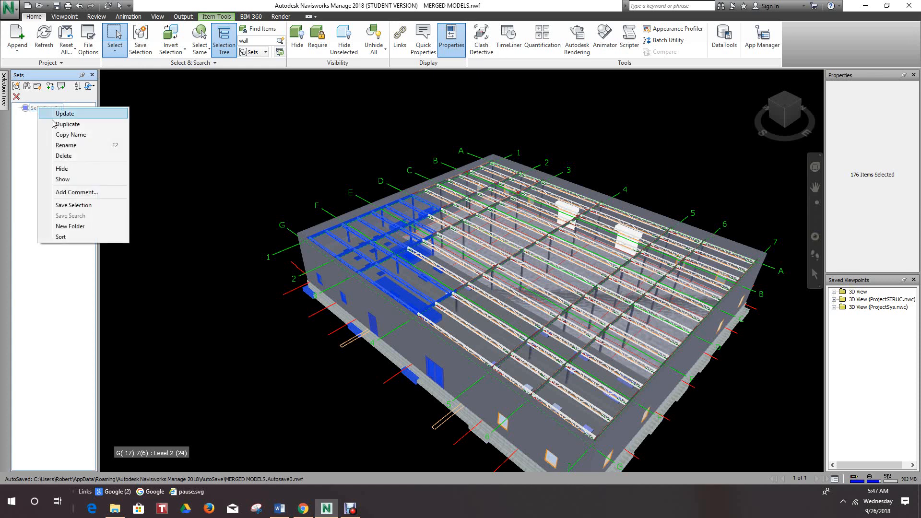
{"action": "left_click", "coordinate": [70, 145]}
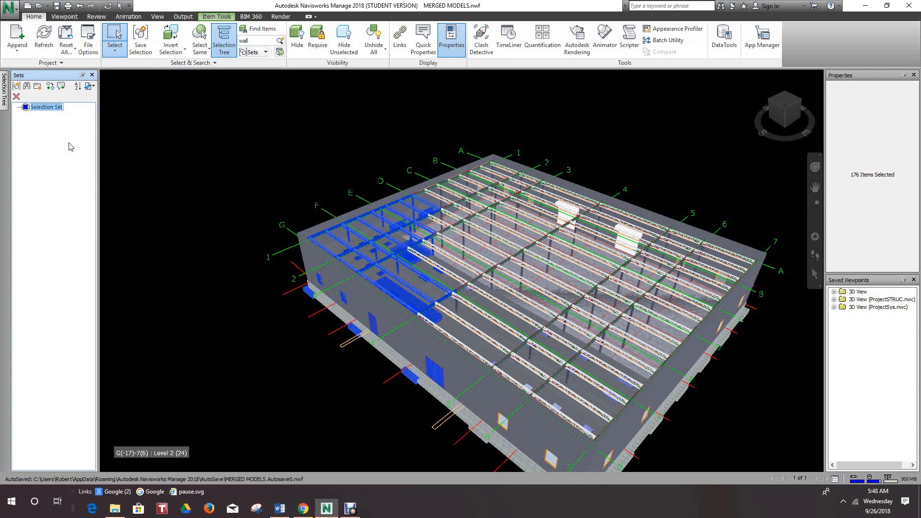
{"action": "type", "text": "our selection se"}
{"action": "left_click", "coordinate": [135, 154]}
- Recall the saved set "our selection set" to select its items in the model, and clear the selection
{"action": "scroll", "coordinate": [247, 162], "scroll_direction": "down", "scroll_amount": 2}
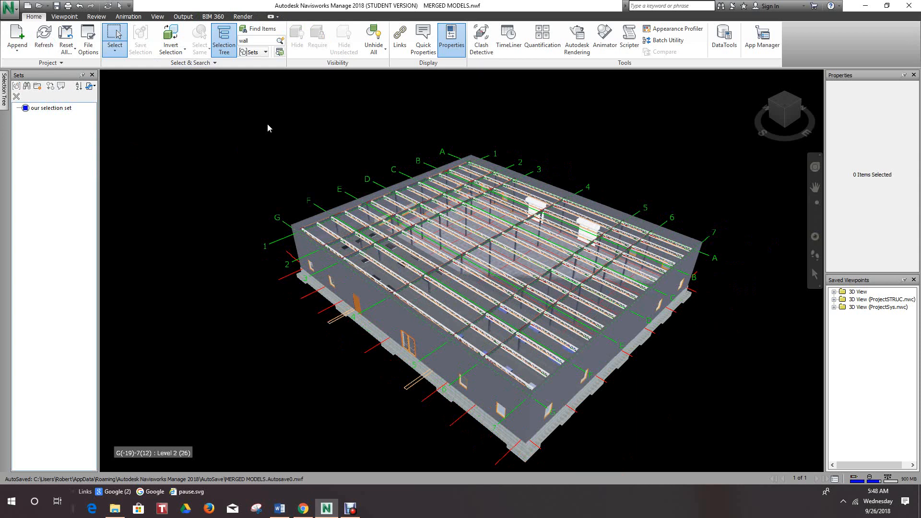
{"action": "scroll", "coordinate": [309, 187], "scroll_direction": "up", "scroll_amount": 2}
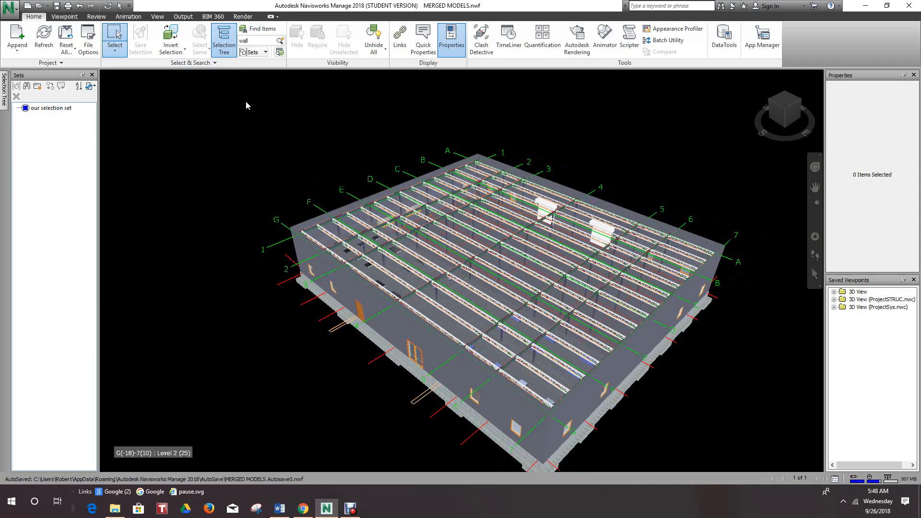
{"action": "scroll", "coordinate": [254, 99], "scroll_direction": "down", "scroll_amount": 1}
{"action": "middle_click_drag", "start_coordinate": [294, 109], "coordinate": [302, 129]}
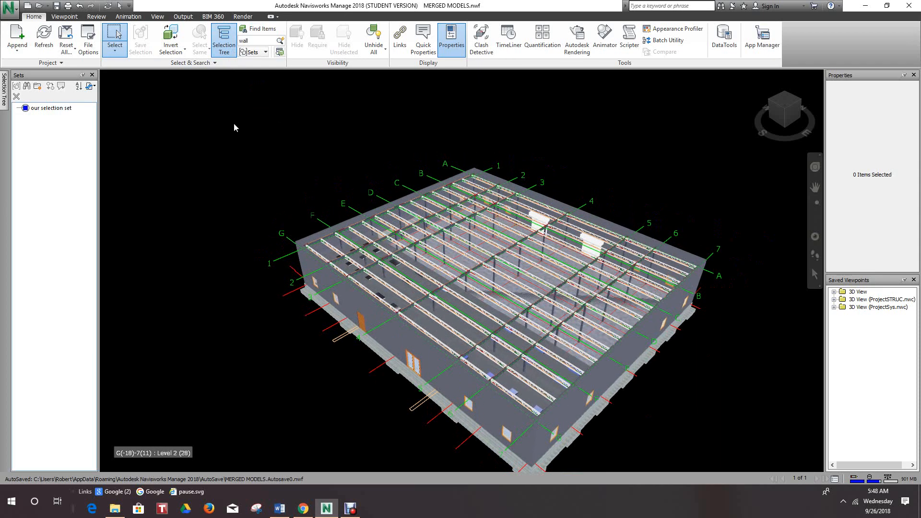
{"action": "left_click", "coordinate": [266, 53]}
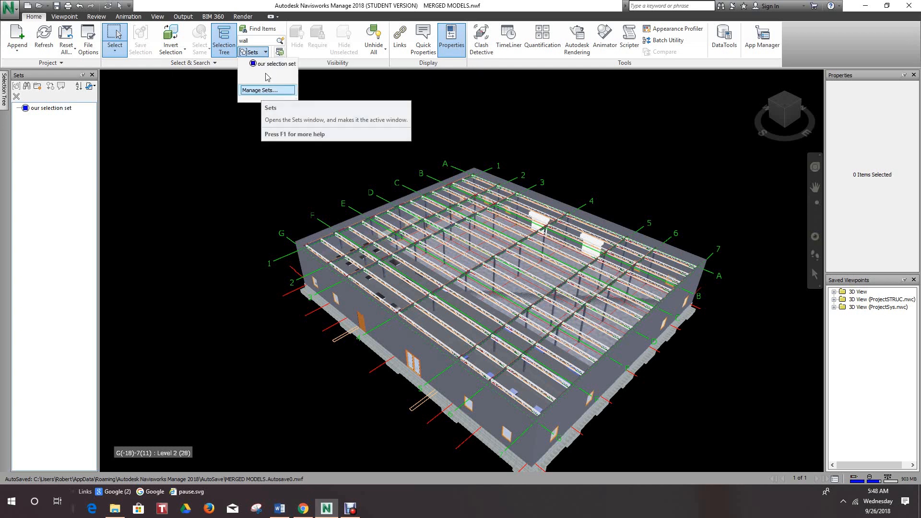
{"action": "left_click", "coordinate": [271, 64]}
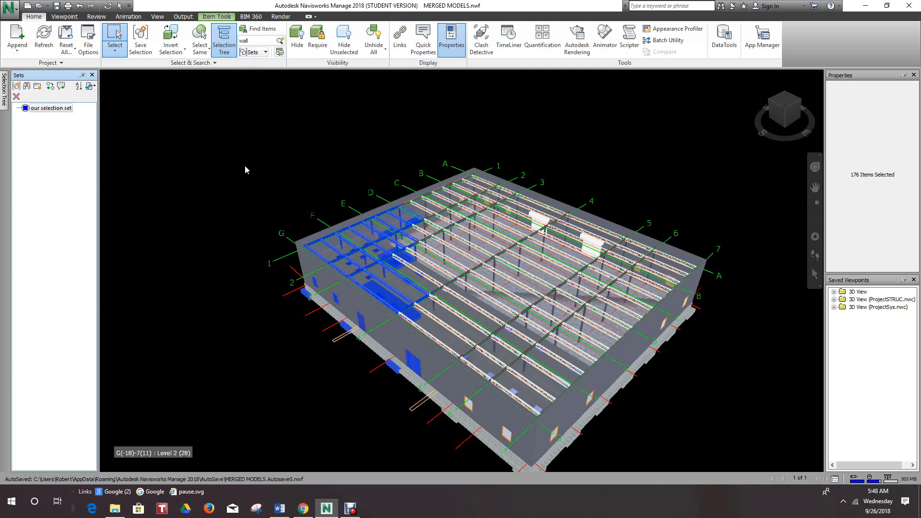
{"action": "left_click", "coordinate": [270, 151]}
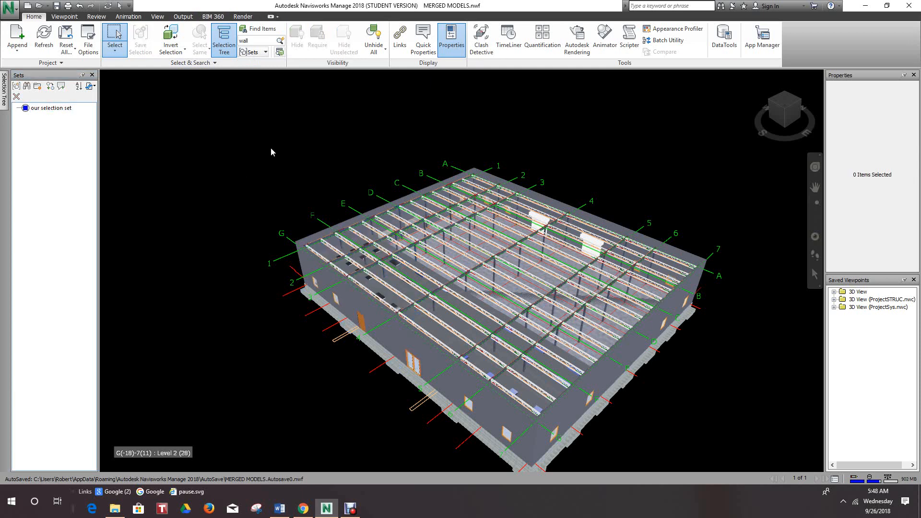
- In the Selection Tree, select ProjectARCH.nwc, ProjectSTRUC.nwc and ProjectSys.nwc one at a time to highlight each file's elements
{"action": "scroll", "coordinate": [271, 151], "scroll_direction": "down", "scroll_amount": 1}
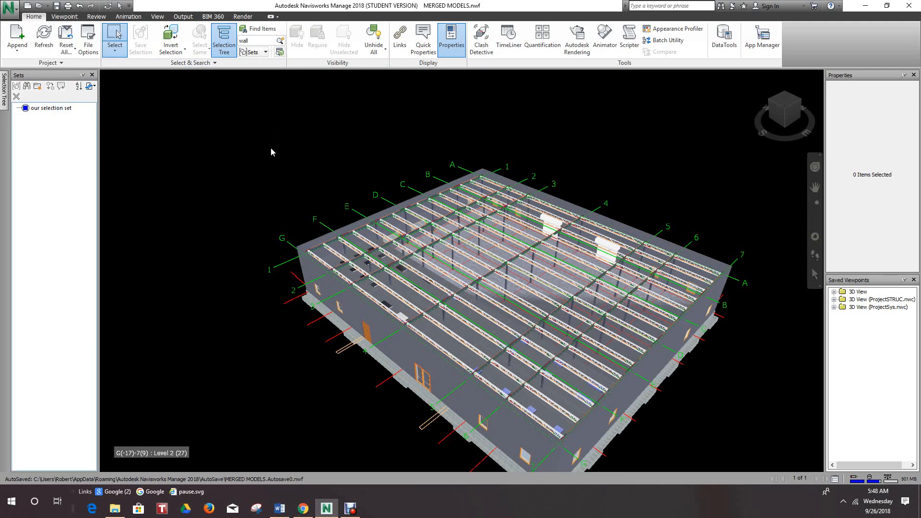
{"action": "scroll", "coordinate": [278, 154], "scroll_direction": "up", "scroll_amount": 3}
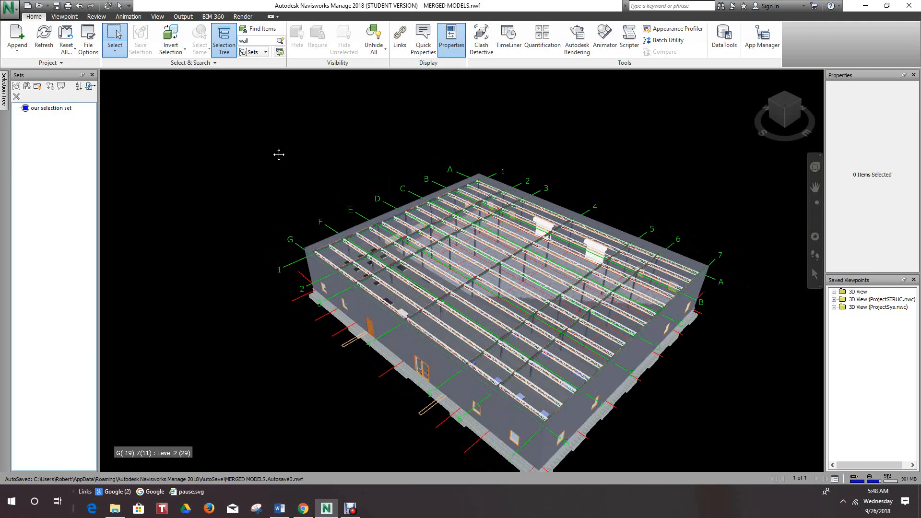
{"action": "middle_click_drag", "start_coordinate": [279, 154], "coordinate": [262, 157]}
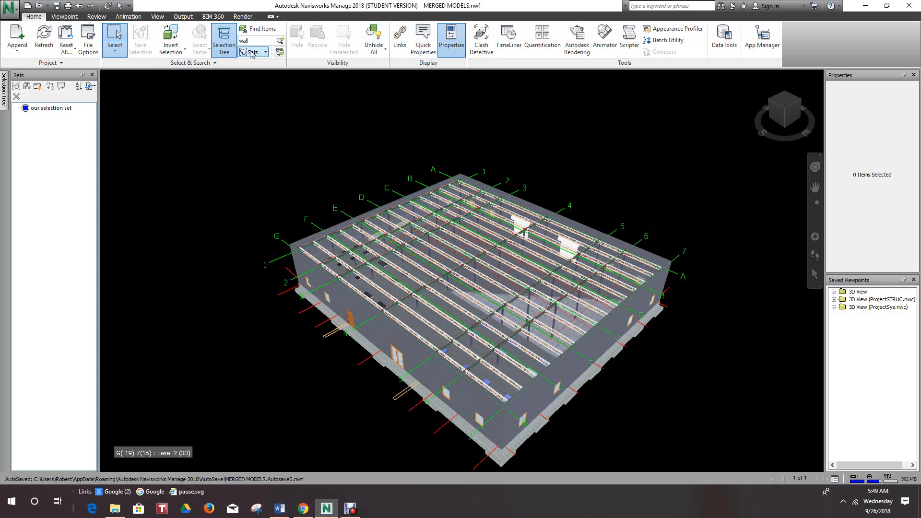
{"action": "left_click", "coordinate": [3, 104]}
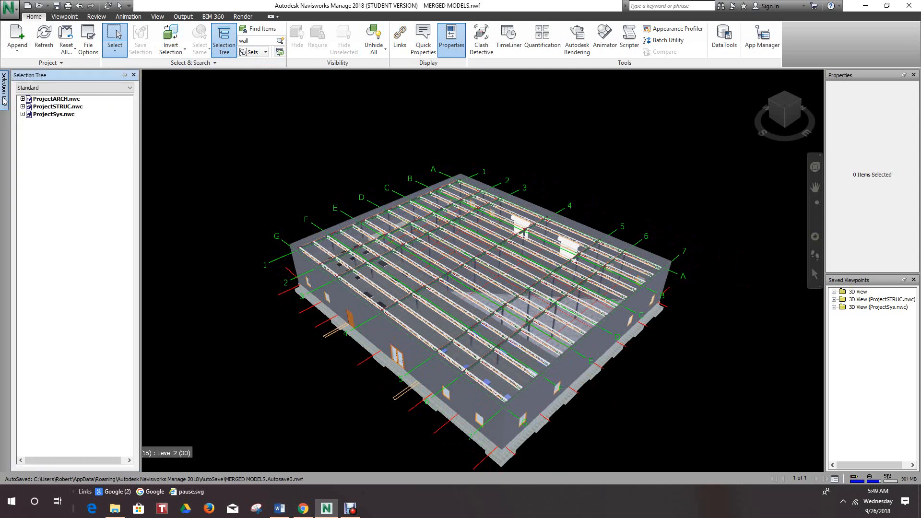
{"action": "left_click", "coordinate": [61, 100]}
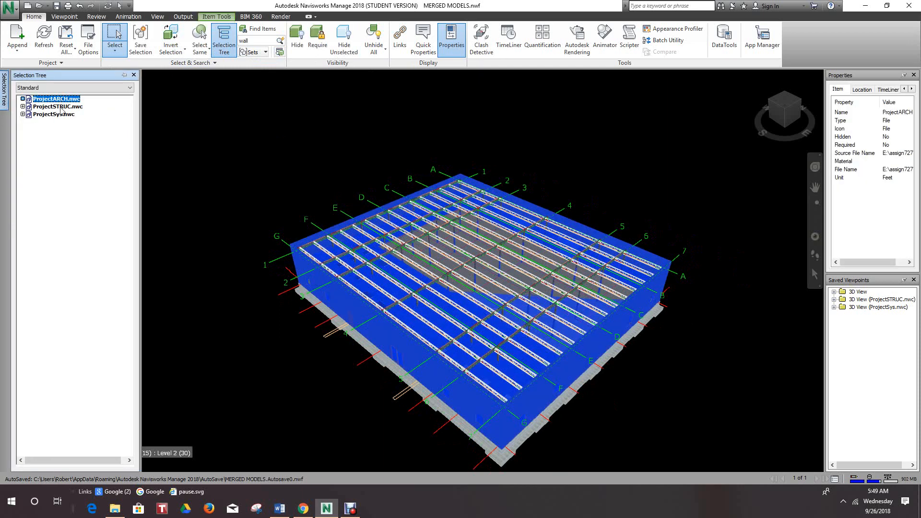
{"action": "left_click", "coordinate": [61, 108]}
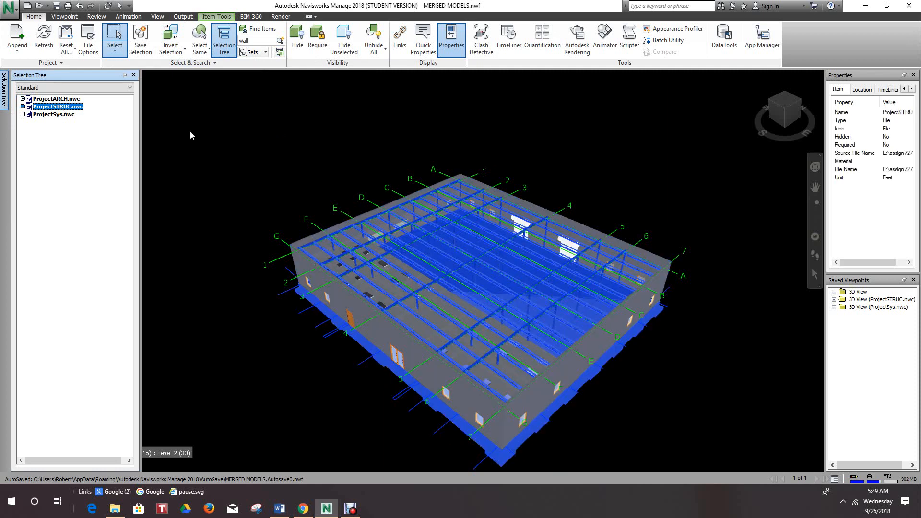
{"action": "left_click", "coordinate": [57, 115]}
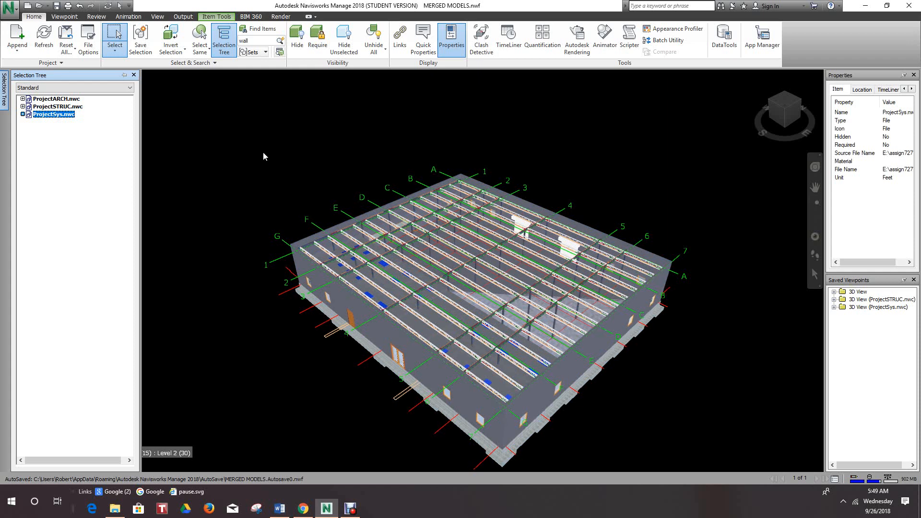
- Add ProjectARCH.nwc and ProjectSTRUC.nwc to the ProjectSys.nwc selection, and clear the combined selection
{"action": "left_click", "coordinate": [61, 100], "text": "ctrl"}
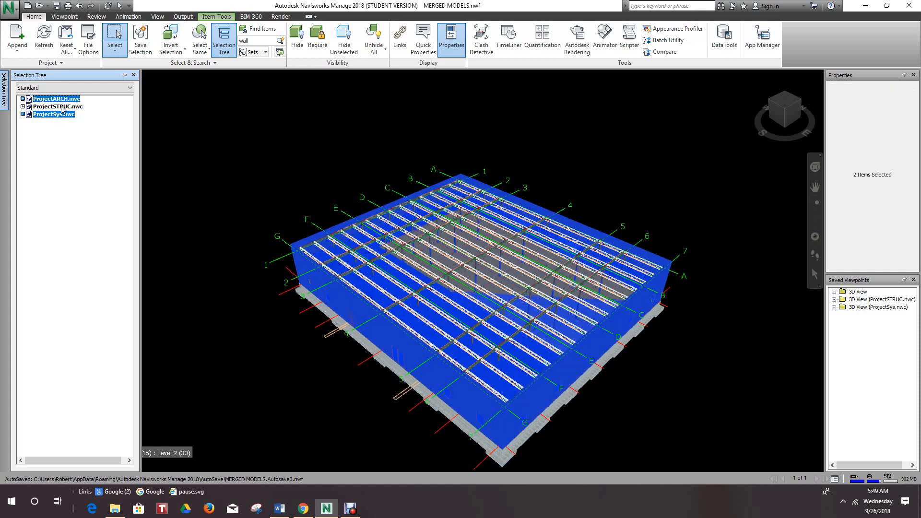
{"action": "left_click", "coordinate": [61, 106], "text": "ctrl"}
{"action": "left_click", "coordinate": [217, 146]}
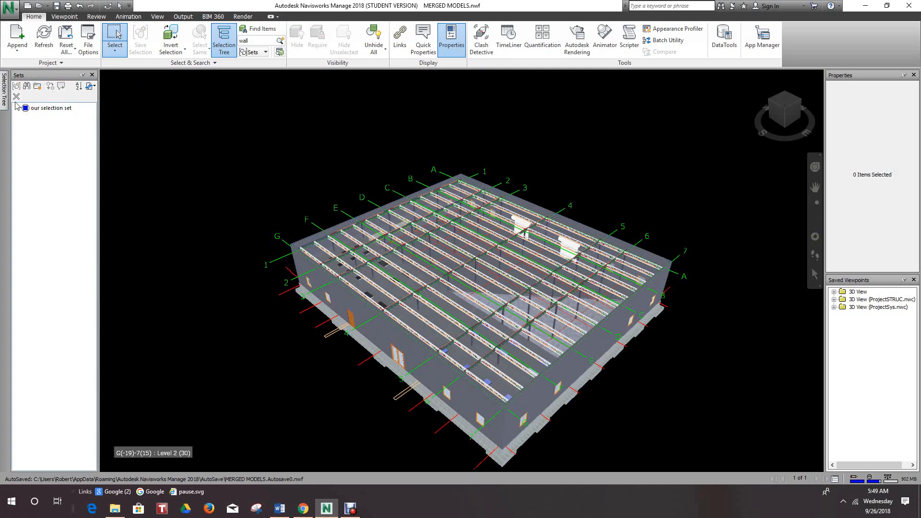
- Expand Level 1 of ProjectARCH.nwc in the Selection Tree and select its Doors, Rooms and Walls categories in turn
{"action": "left_click", "coordinate": [5, 92]}
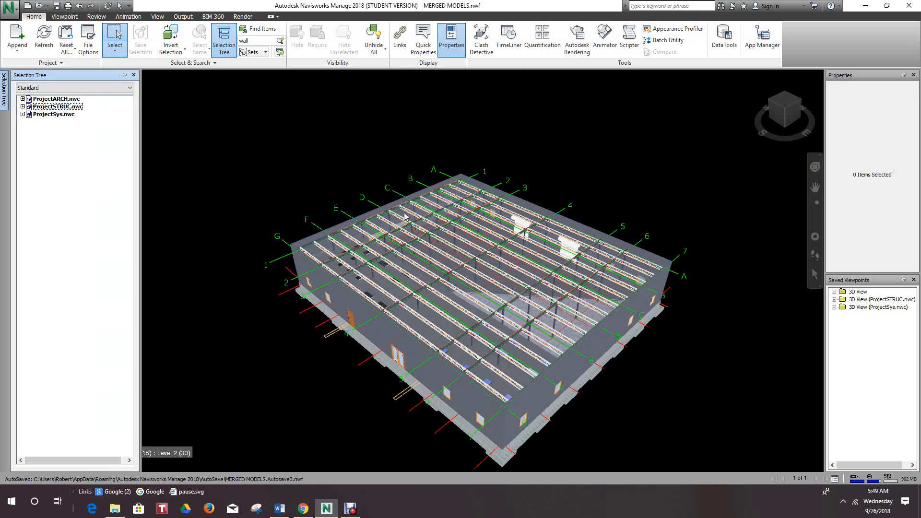
{"action": "scroll", "coordinate": [443, 236], "scroll_direction": "down", "scroll_amount": 1}
{"action": "middle_click_drag", "start_coordinate": [465, 249], "coordinate": [490, 226]}
{"action": "middle_click_drag", "start_coordinate": [641, 290], "coordinate": [648, 280]}
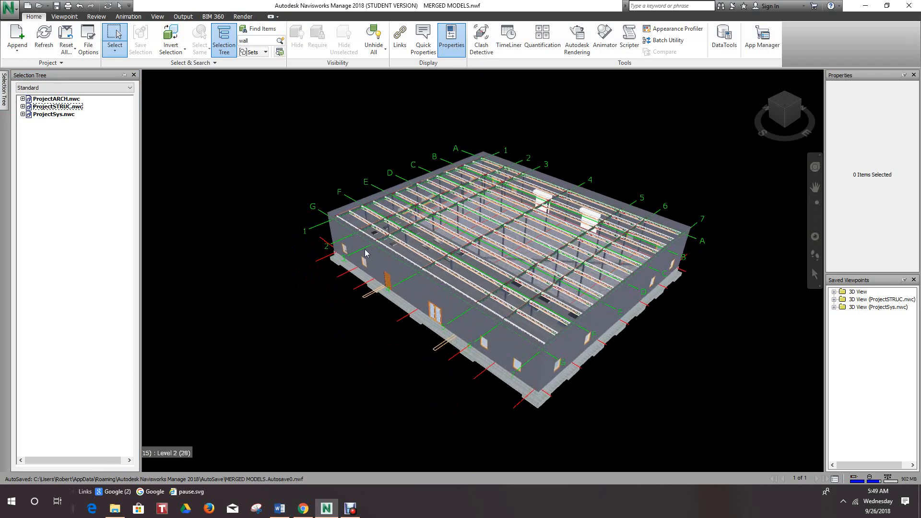
{"action": "left_click", "coordinate": [22, 99]}
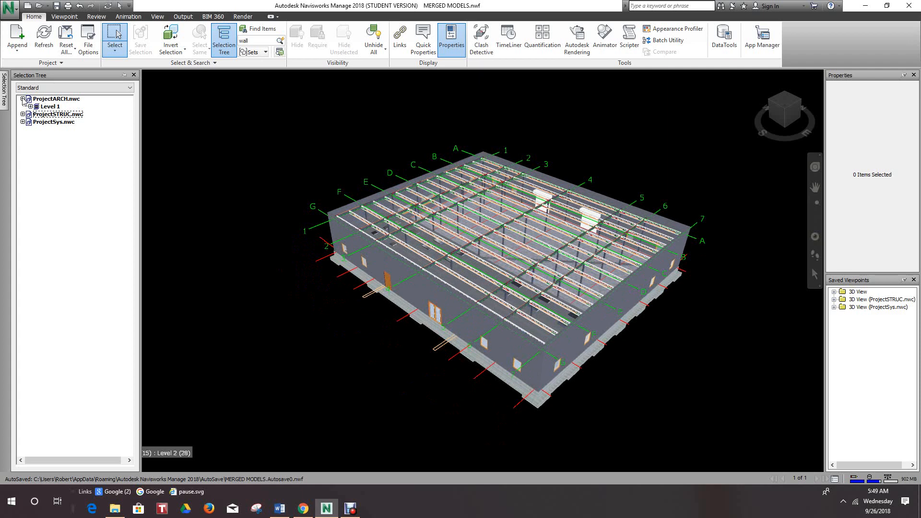
{"action": "left_click", "coordinate": [30, 107]}
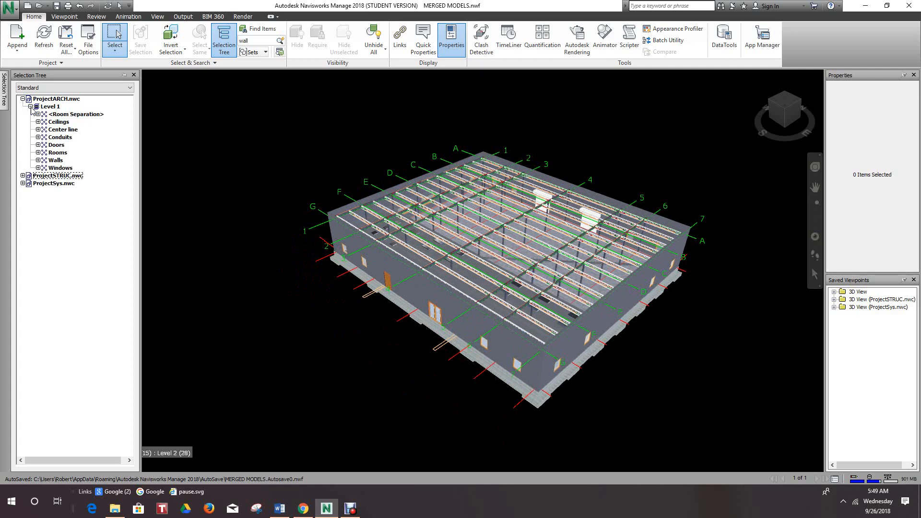
{"action": "left_click", "coordinate": [62, 144]}
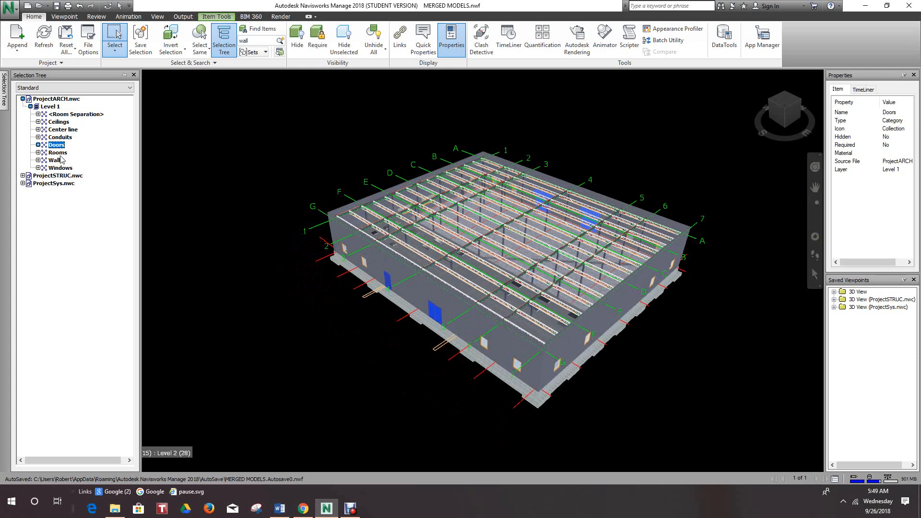
{"action": "left_click", "coordinate": [63, 153]}
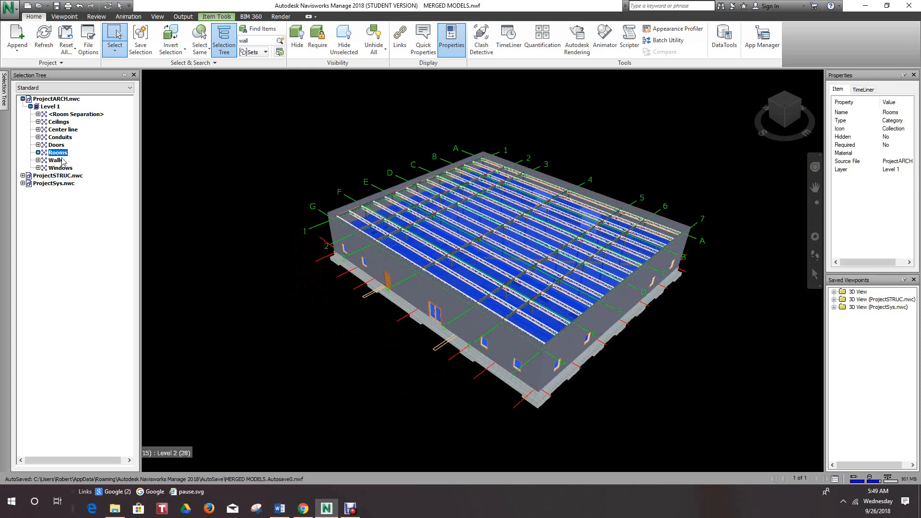
{"action": "left_click", "coordinate": [62, 161]}
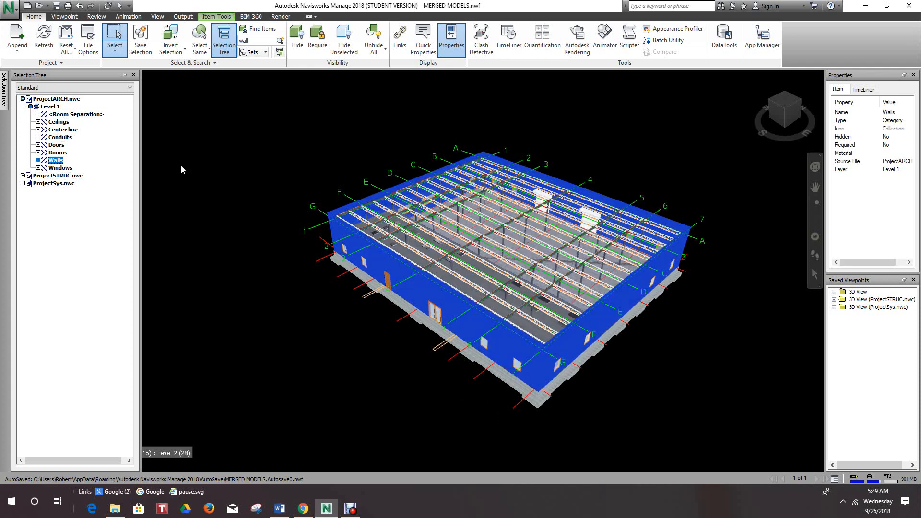
- Expand ProjectSTRUC.nwc and its TOF level, select <No level>, Structural Columns and Structural Foundations in turn, and clear the selection
{"action": "left_click", "coordinate": [22, 175]}
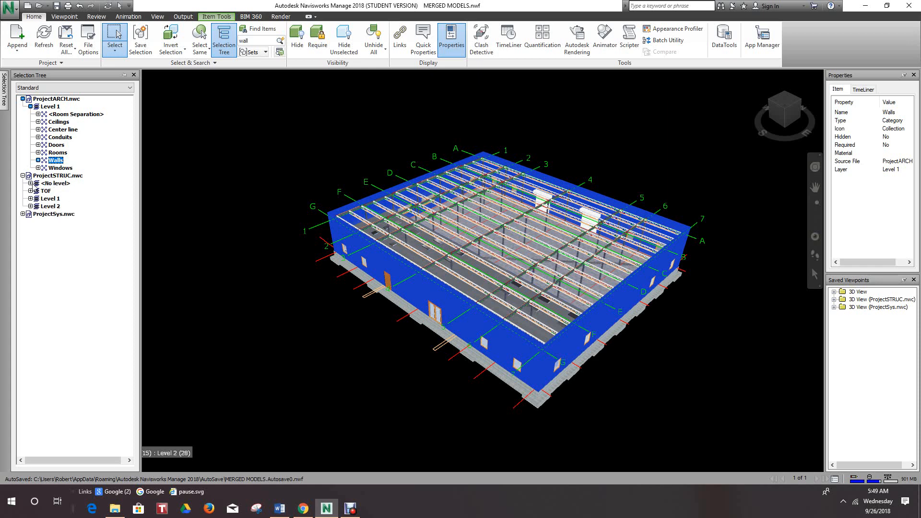
{"action": "left_click", "coordinate": [37, 183]}
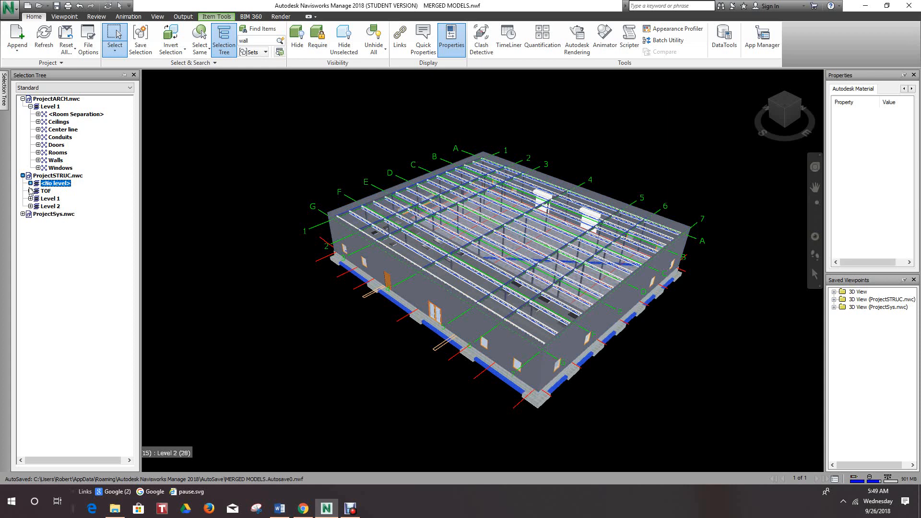
{"action": "left_click", "coordinate": [30, 191]}
{"action": "left_click", "coordinate": [52, 198]}
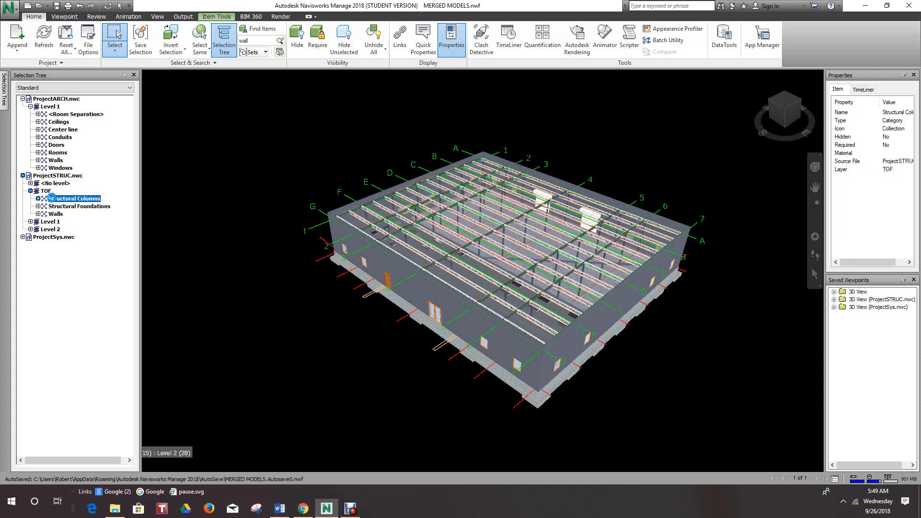
{"action": "left_click", "coordinate": [80, 206]}
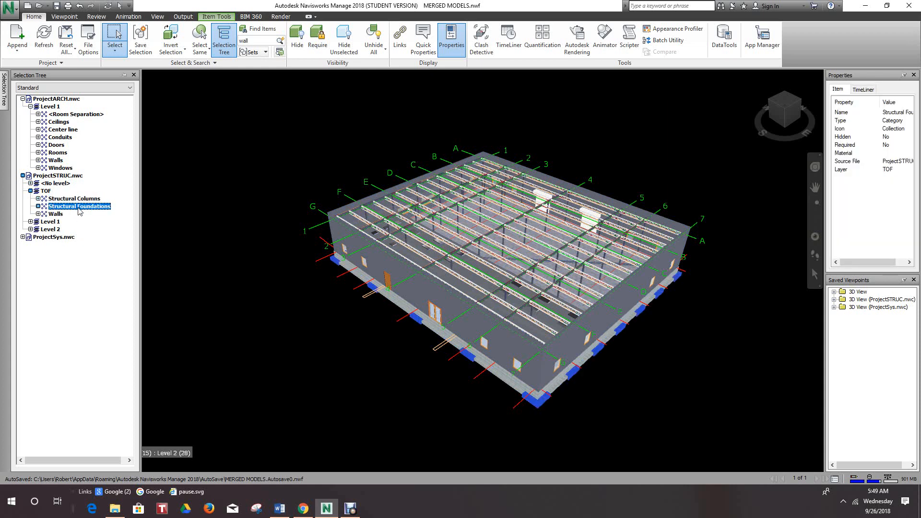
{"action": "left_click", "coordinate": [205, 284]}
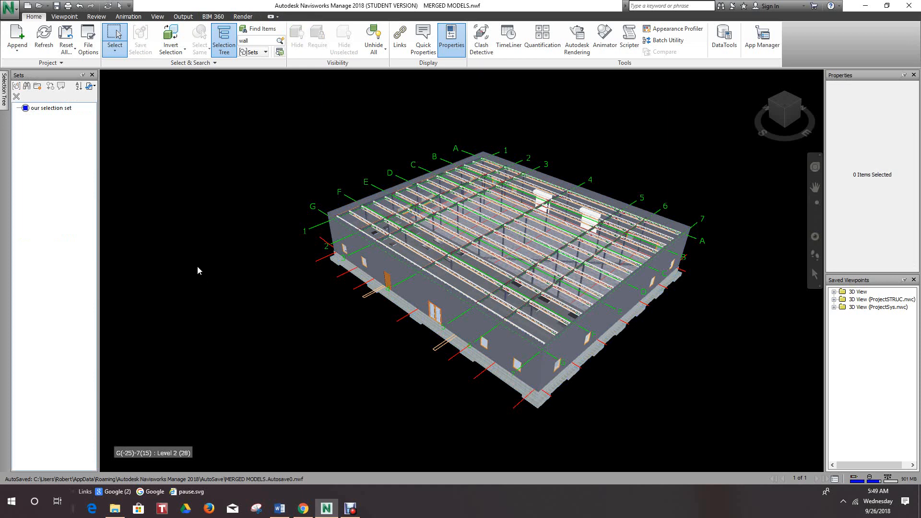
- Expand Level 2 of ProjectSTRUC.nwc and Level 1 of ProjectSys.nwc, and select the Electrical Fixtures category
{"action": "mouse_move", "coordinate": [5, 94]}
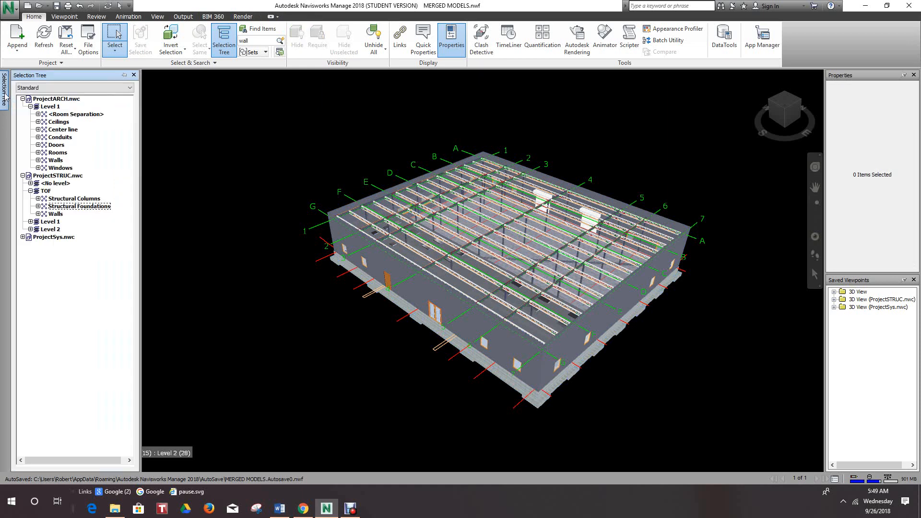
{"action": "left_click", "coordinate": [31, 229]}
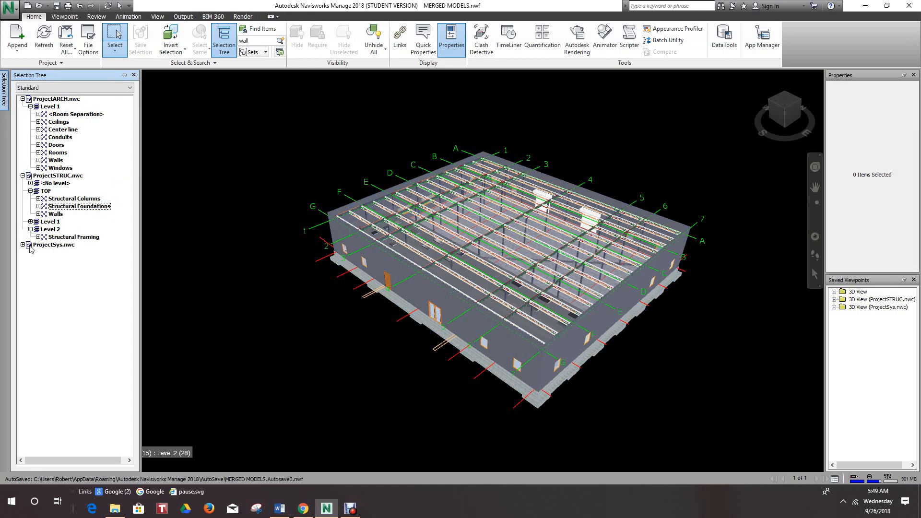
{"action": "left_click", "coordinate": [22, 245]}
{"action": "left_click", "coordinate": [30, 252]}
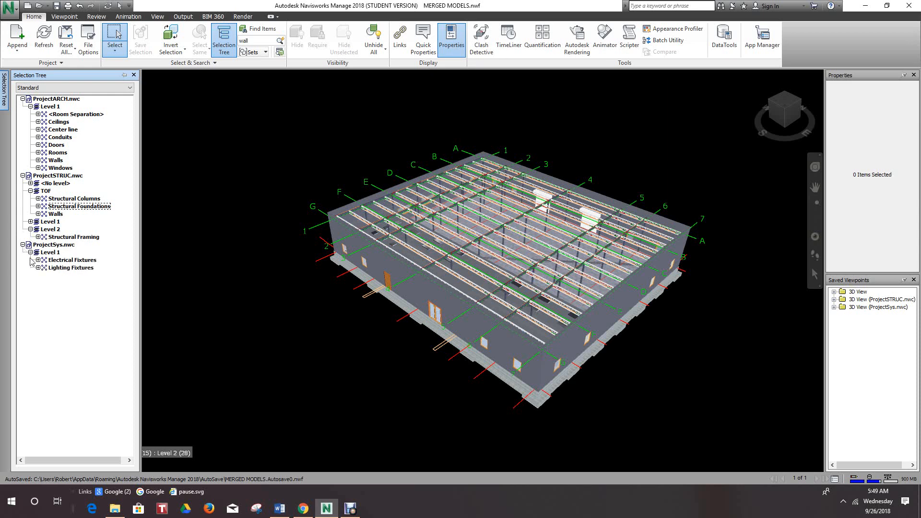
{"action": "left_click", "coordinate": [71, 260]}
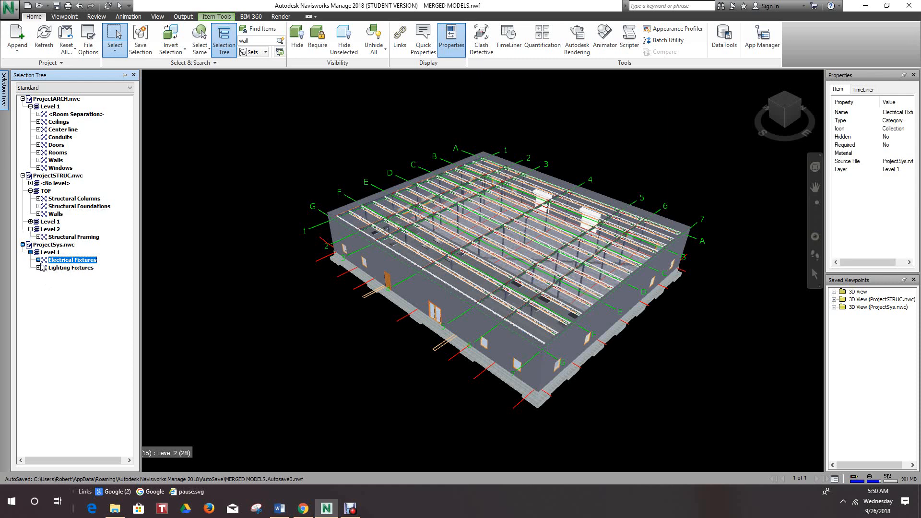
- Expand the Lighting Fixtures category and select the Troffer Light - 2x2 Parabolic family, followed by the Troffer Light - 2x4 Parabolic family
{"action": "left_click", "coordinate": [38, 267]}
{"action": "left_click", "coordinate": [75, 276]}
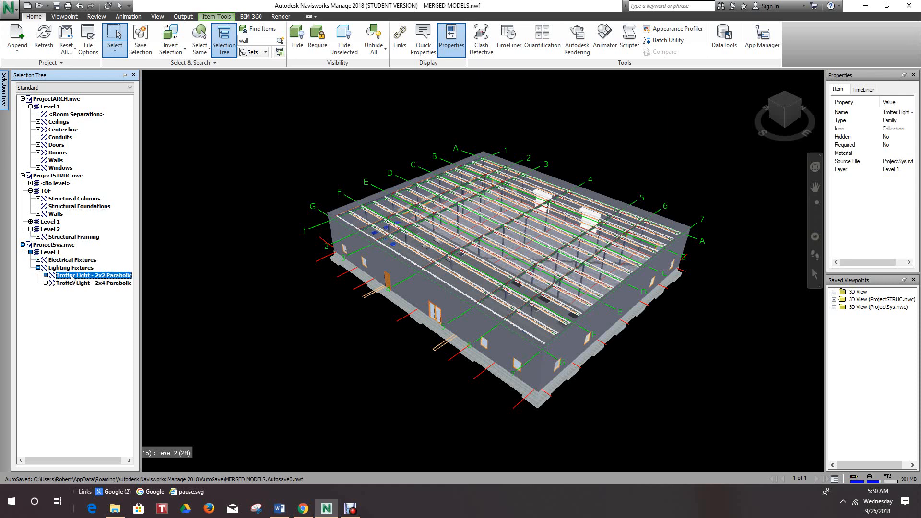
{"action": "left_click", "coordinate": [79, 283]}
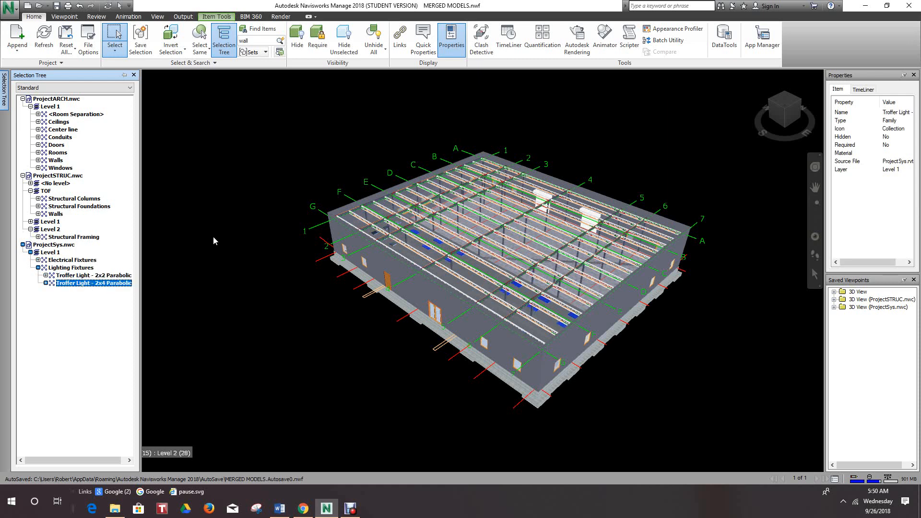
{"action": "middle_click_drag", "start_coordinate": [228, 212], "coordinate": [245, 232], "text": "shift"}
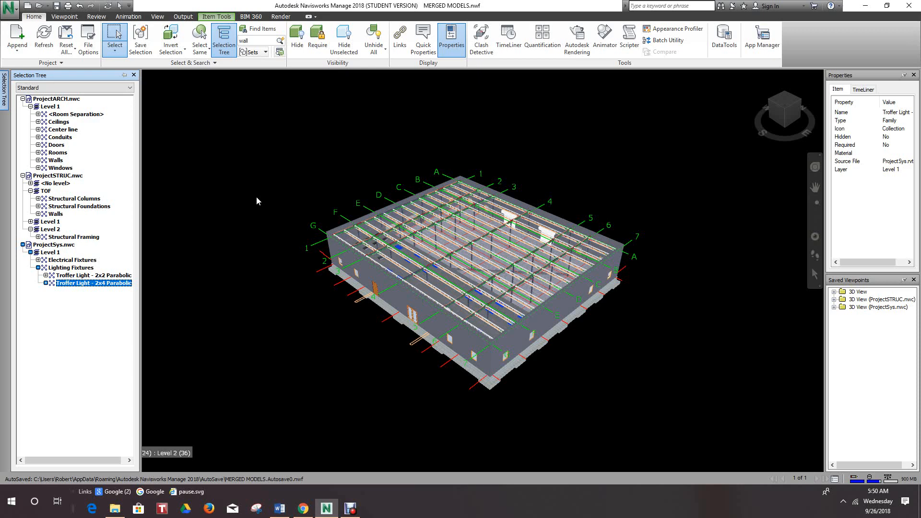
{"action": "scroll", "coordinate": [455, 133], "scroll_direction": "up", "scroll_amount": 3}
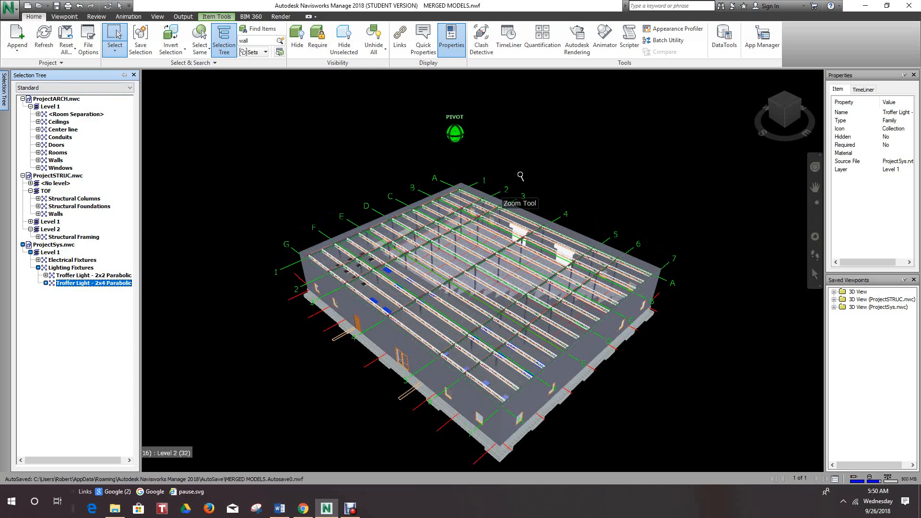
- Collapse ProjectARCH.nwc and ProjectSTRUC.nwc in the Selection Tree, and select the ProjectSys.nwc file followed by the ProjectSTRUC.nwc file
{"action": "scroll", "coordinate": [526, 144], "scroll_direction": "down", "scroll_amount": 2}
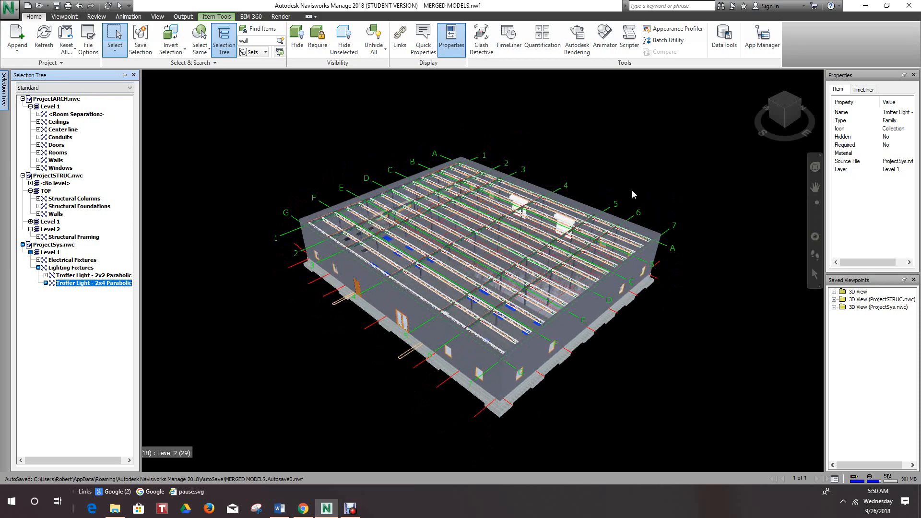
{"action": "middle_click_drag", "start_coordinate": [641, 189], "coordinate": [540, 185], "text": "shift"}
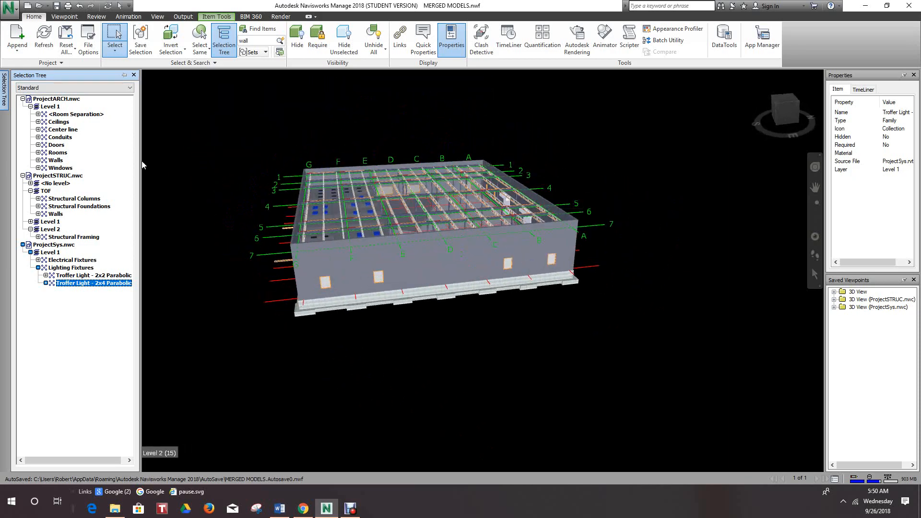
{"action": "left_click", "coordinate": [23, 99]}
{"action": "left_click", "coordinate": [23, 106]}
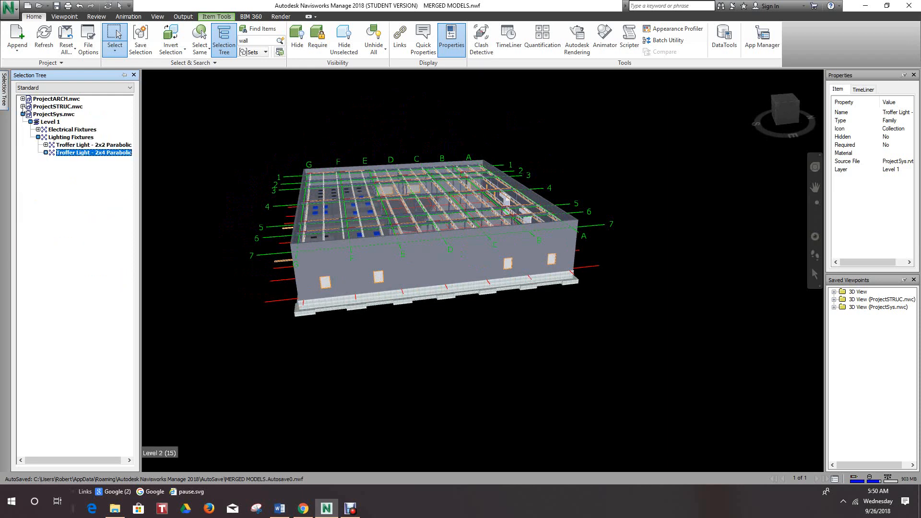
{"action": "left_click", "coordinate": [60, 114]}
{"action": "left_click", "coordinate": [61, 107]}
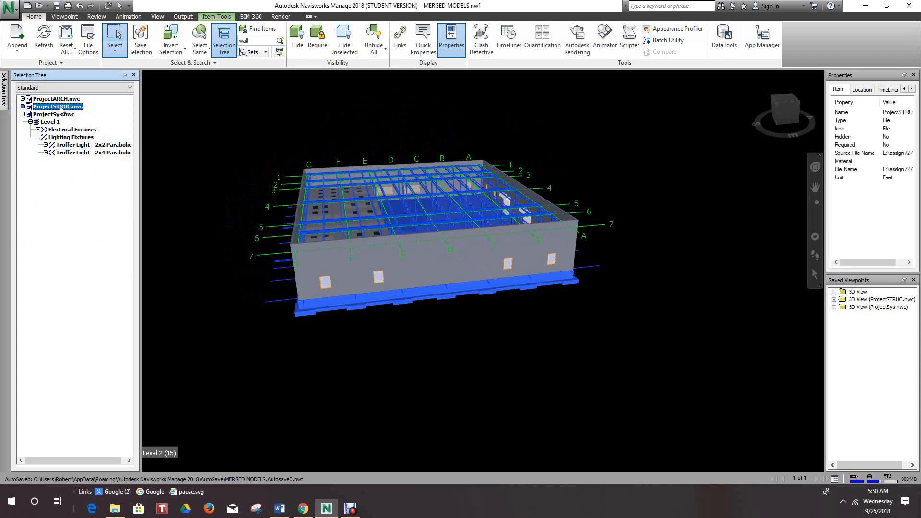
- Use Select Same Type to select every item of the same type as ProjectSTRUC.nwc, and clear the selection
{"action": "left_click", "coordinate": [210, 52]}
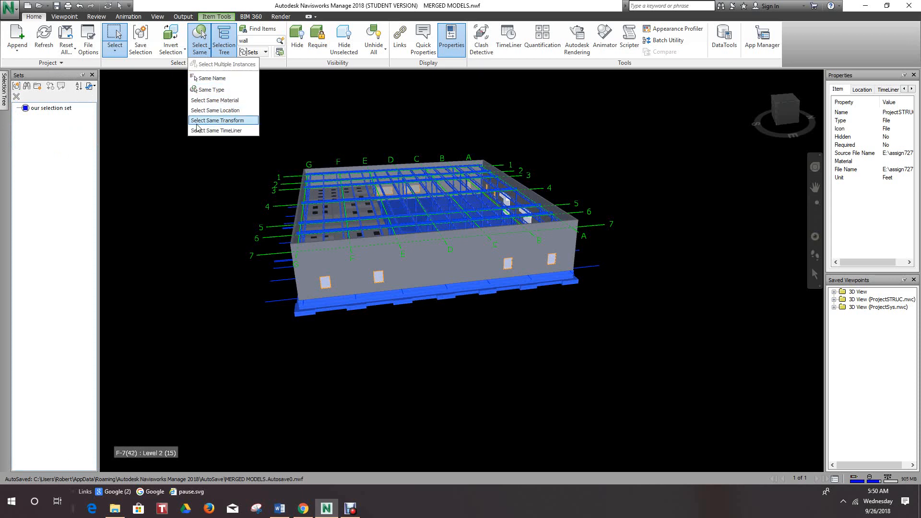
{"action": "left_click", "coordinate": [207, 91]}
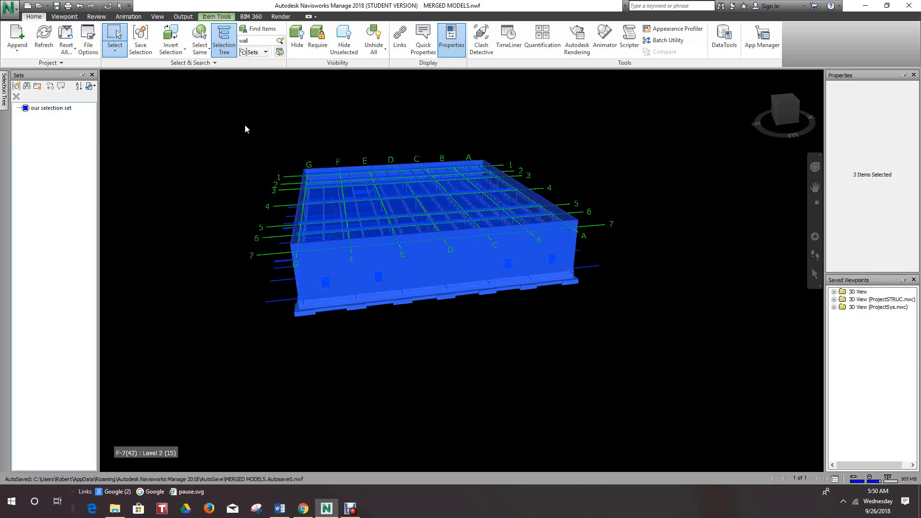
{"action": "scroll", "coordinate": [253, 142], "scroll_direction": "up", "scroll_amount": 5}
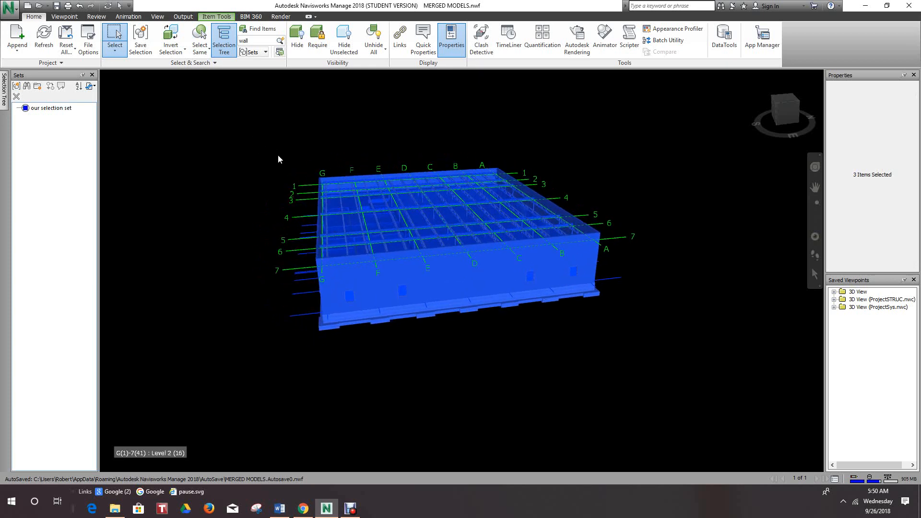
{"action": "mouse_move", "coordinate": [294, 166]}
{"action": "middle_mouse_down"}
{"action": "mouse_move", "coordinate": [305, 143]}
{"action": "mouse_move", "coordinate": [304, 152]}
{"action": "middle_mouse_up"}
{"action": "scroll", "coordinate": [304, 143], "scroll_direction": "down", "scroll_amount": 1}
{"action": "scroll", "coordinate": [292, 160], "scroll_direction": "down", "scroll_amount": 4}
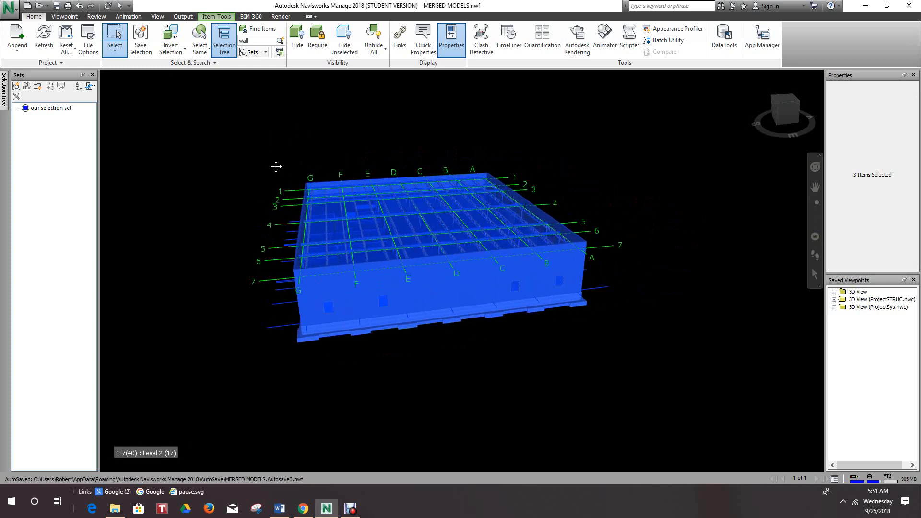
{"action": "left_click", "coordinate": [195, 149]}
{"action": "middle_click_drag", "start_coordinate": [194, 150], "coordinate": [280, 134]}
- Run a Quick Find for "walls" and show the found category in the Selection Tree
{"action": "scroll", "coordinate": [250, 192], "scroll_direction": "up", "scroll_amount": 3}
{"action": "scroll", "coordinate": [220, 172], "scroll_direction": "up", "scroll_amount": 2}
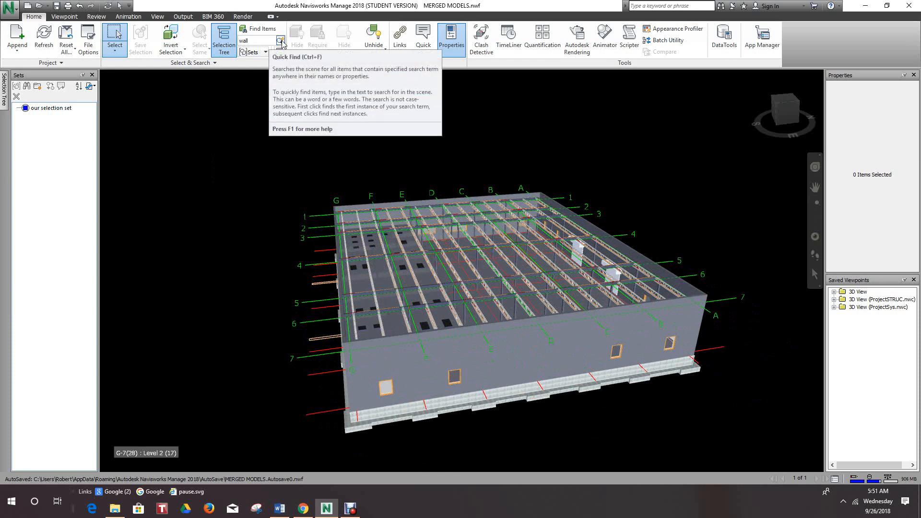
{"action": "left_click", "coordinate": [256, 41]}
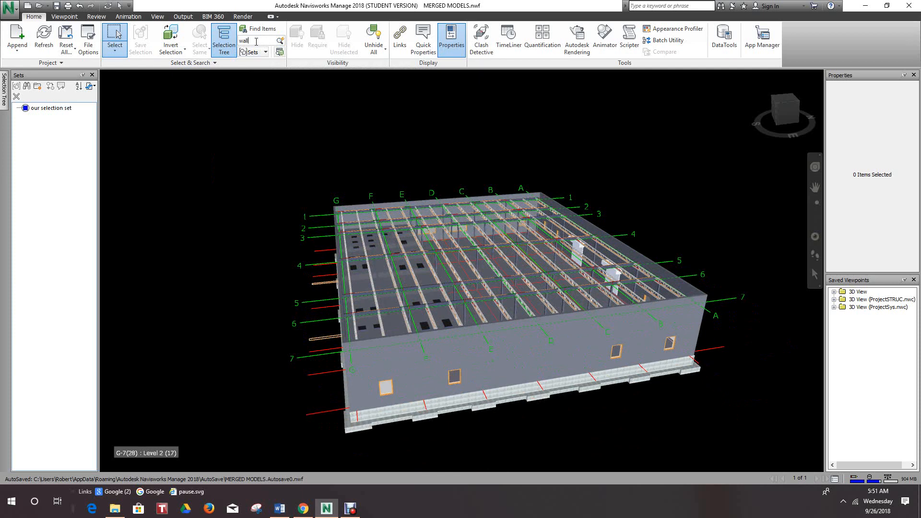
{"action": "type", "text": "s"}
{"action": "left_click", "coordinate": [280, 41]}
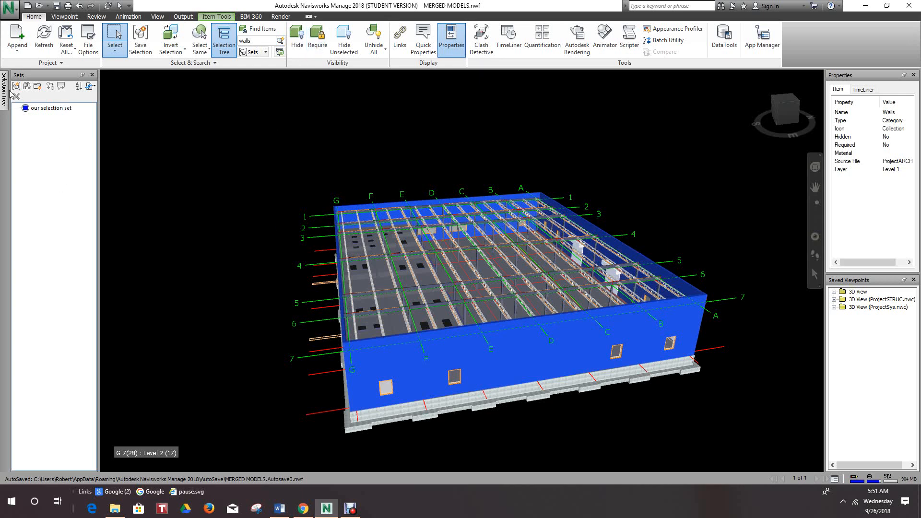
{"action": "mouse_move", "coordinate": [4, 93]}
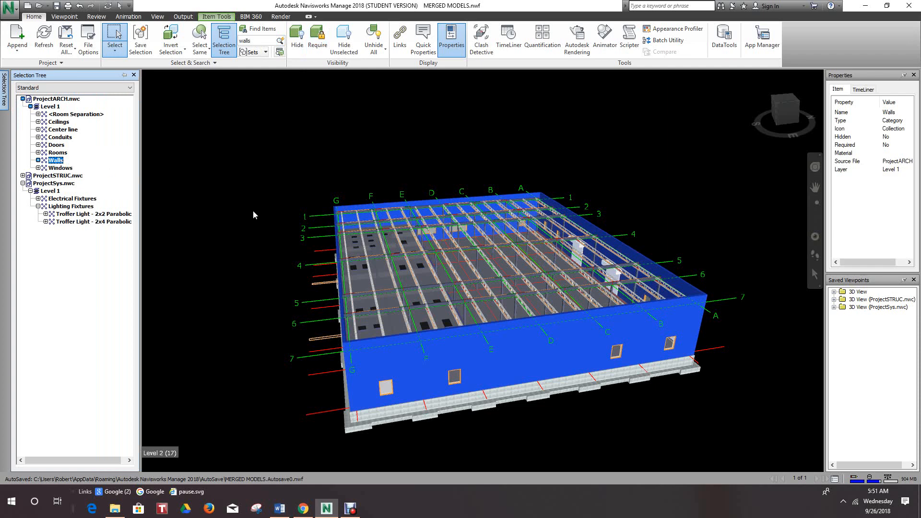
- Run a Quick Find for "columns" and go on to the next matching item
{"action": "left_click", "coordinate": [257, 41]}
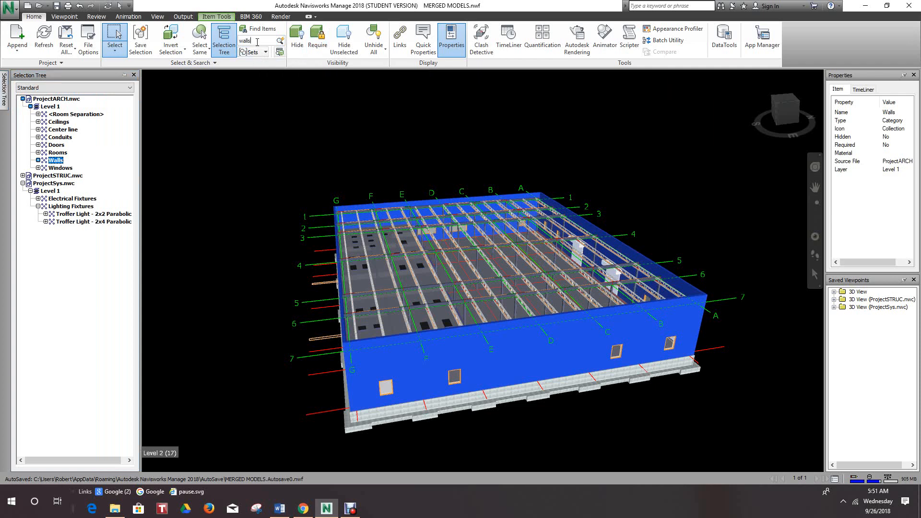
{"action": "double_click", "coordinate": [257, 41]}
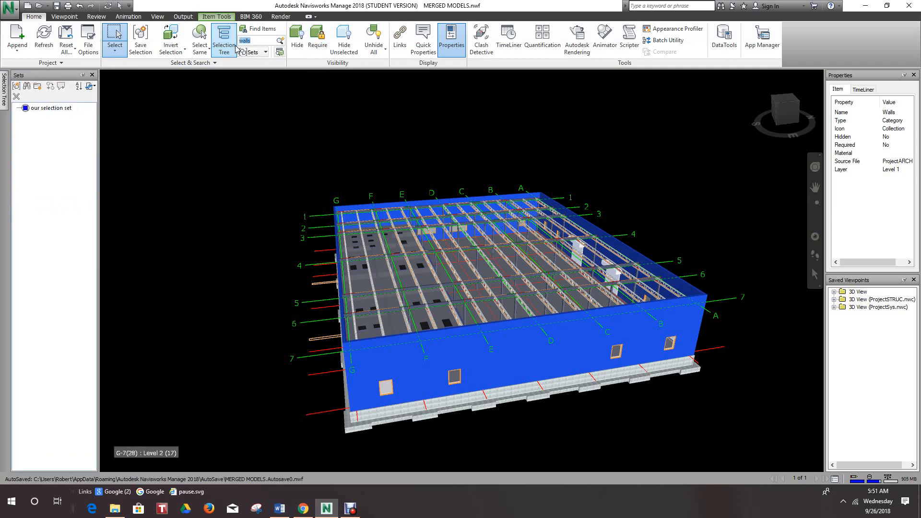
{"action": "type", "text": "columns"}
{"action": "left_click", "coordinate": [280, 44]}
{"action": "scroll", "coordinate": [490, 251], "scroll_direction": "up", "scroll_amount": 3}
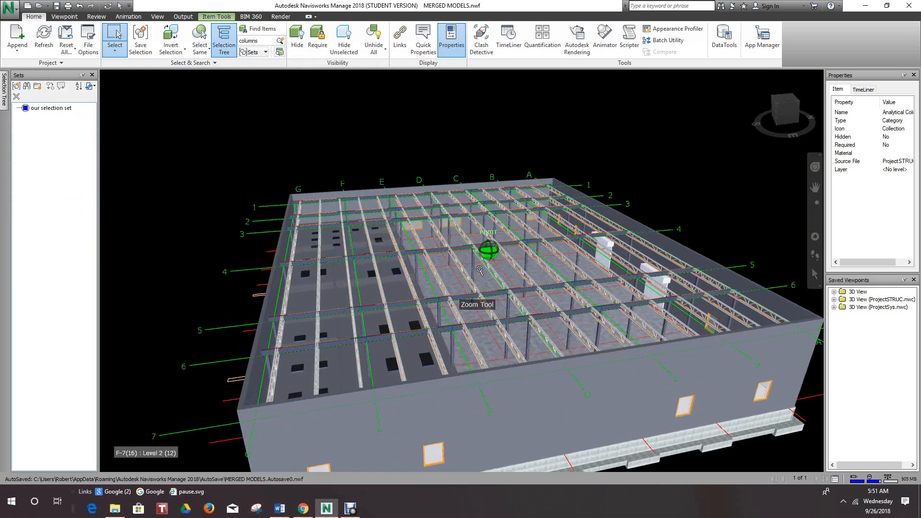
{"action": "scroll", "coordinate": [343, 132], "scroll_direction": "down", "scroll_amount": 3}
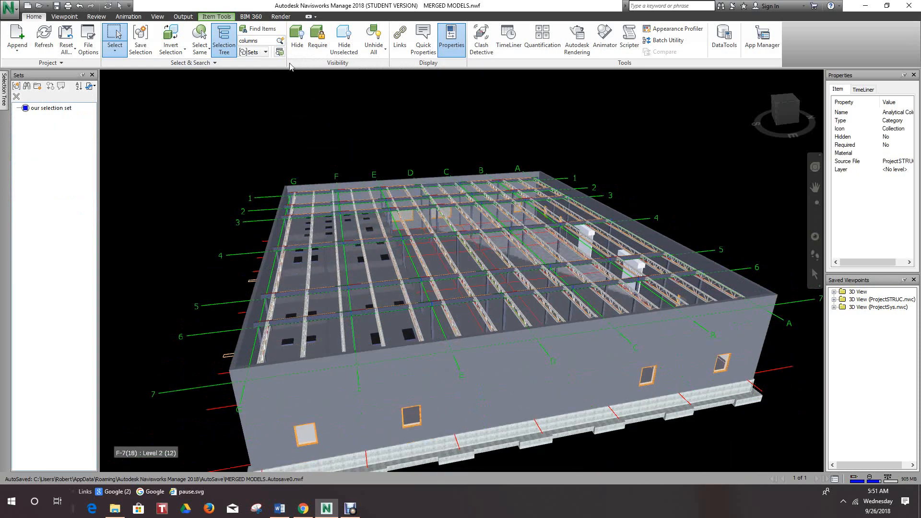
{"action": "left_click", "coordinate": [280, 44]}
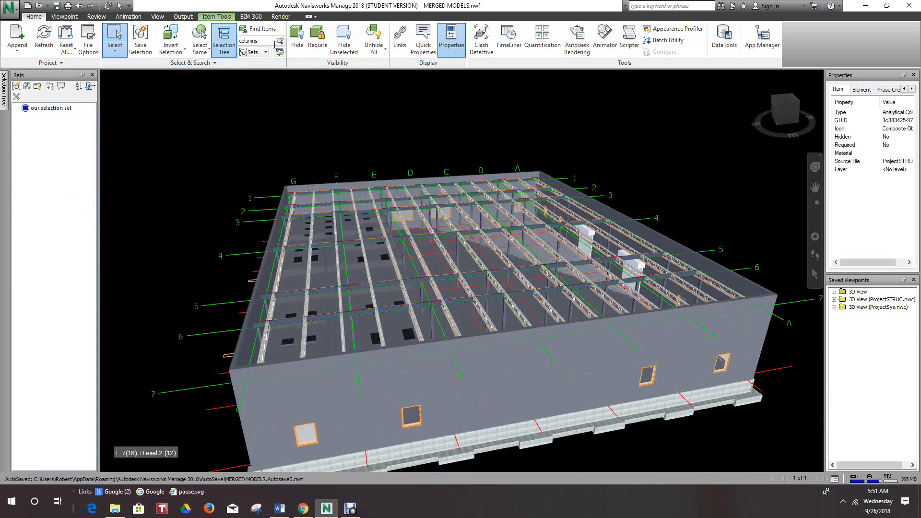
- Replace the Quick Find text with "walls", clear the current selection, and run the search again
{"action": "left_click", "coordinate": [270, 42]}
{"action": "double_click", "coordinate": [248, 42]}
{"action": "type", "text": "wall"}
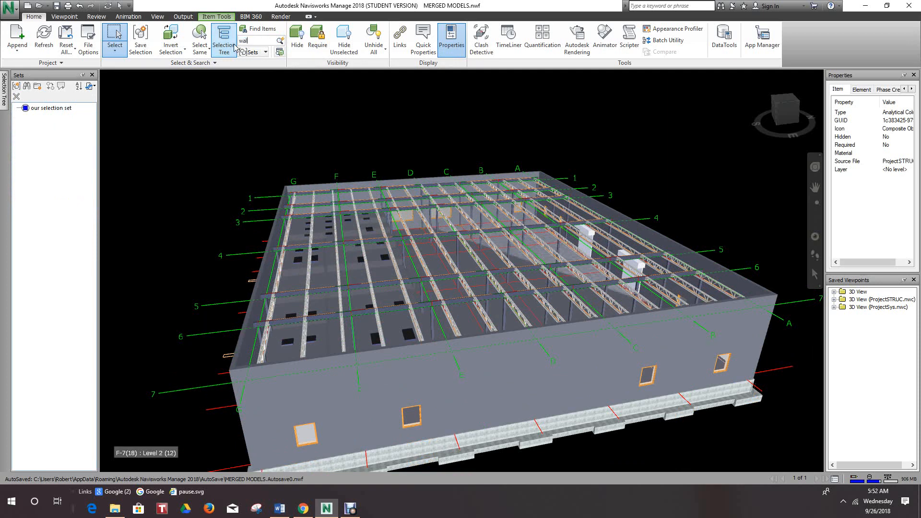
{"action": "type", "text": "s"}
{"action": "left_click", "coordinate": [272, 104]}
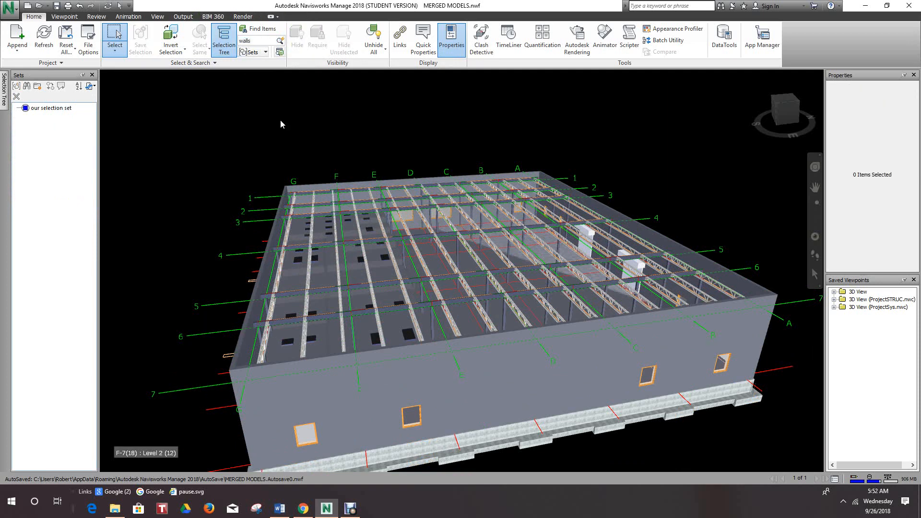
{"action": "middle_click_drag", "start_coordinate": [321, 197], "coordinate": [322, 168]}
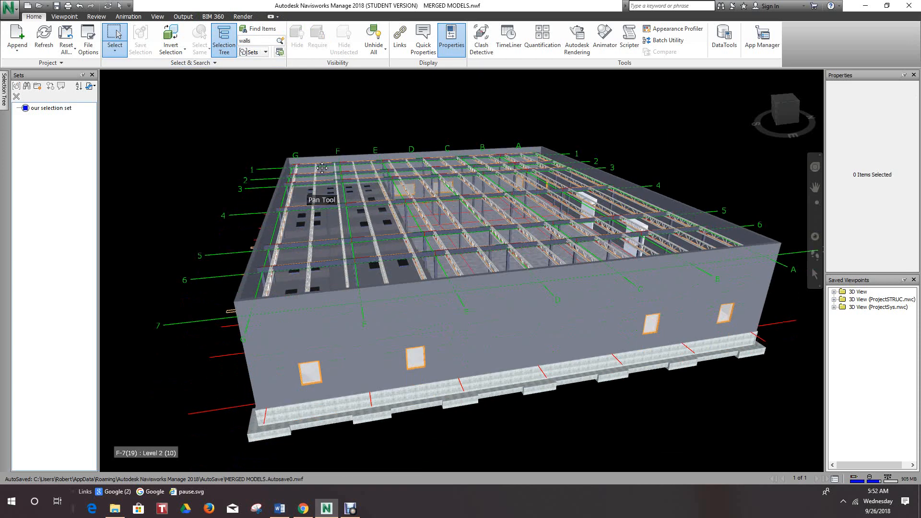
{"action": "left_click", "coordinate": [281, 41]}
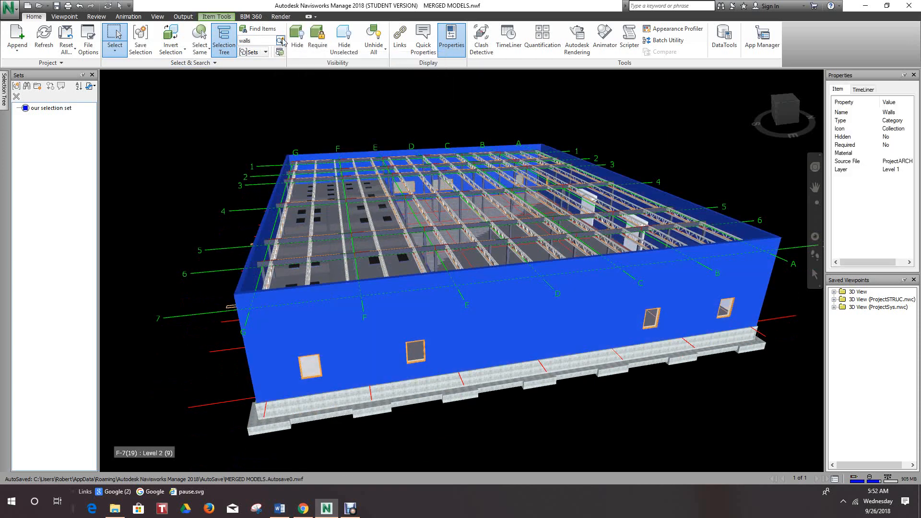
- Run a Quick Find for "doors", restarting from the beginning of the scene, and go on to the next matching item
{"action": "scroll", "coordinate": [269, 144], "scroll_direction": "down", "scroll_amount": 2}
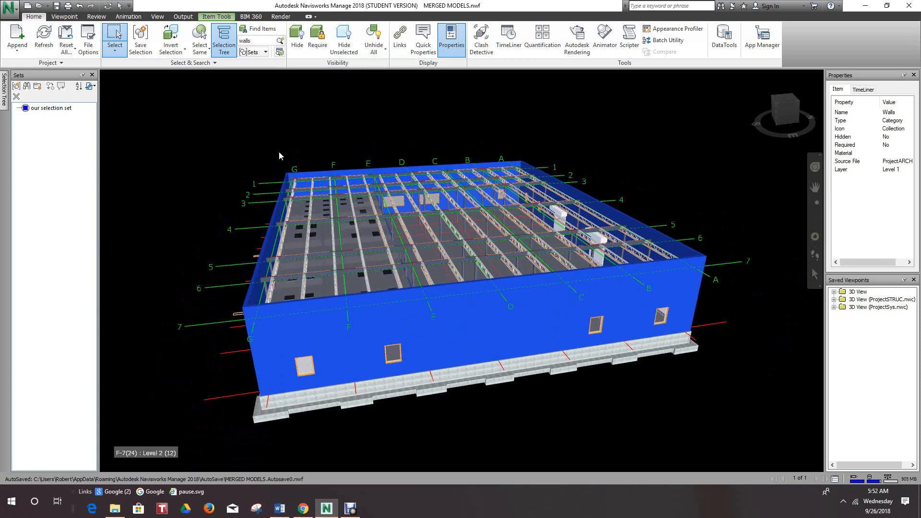
{"action": "scroll", "coordinate": [279, 155], "scroll_direction": "up", "scroll_amount": 2}
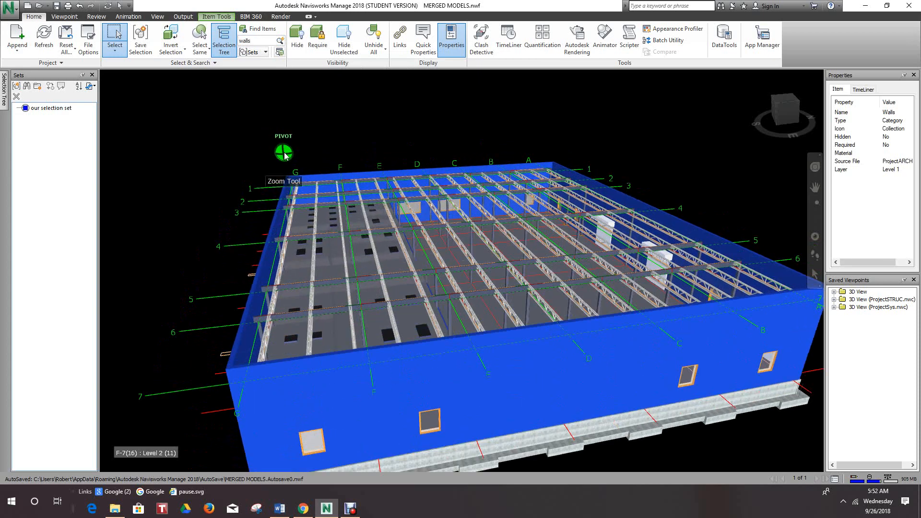
{"action": "double_click", "coordinate": [247, 40]}
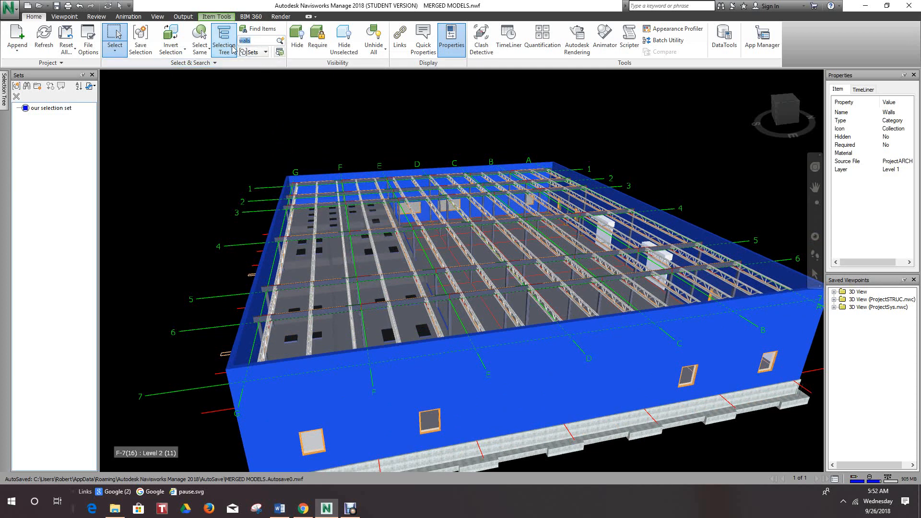
{"action": "type", "text": "doors"}
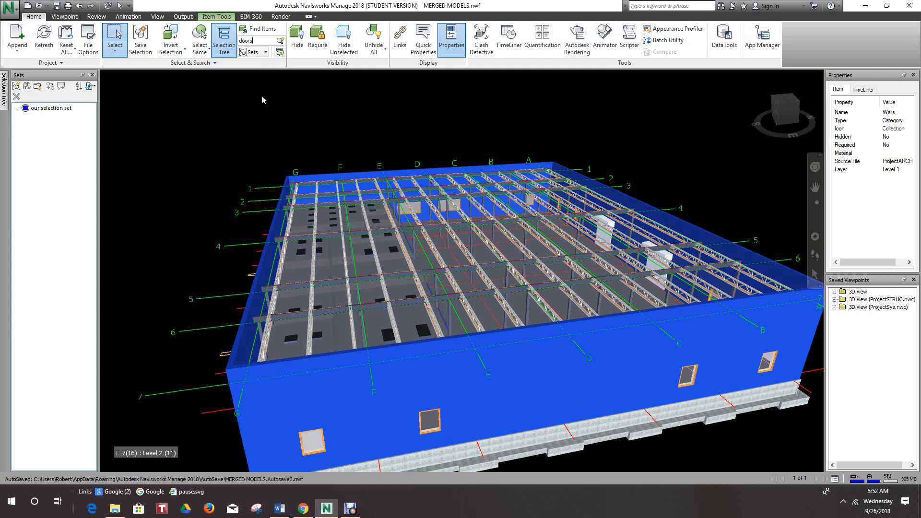
{"action": "left_click", "coordinate": [281, 40]}
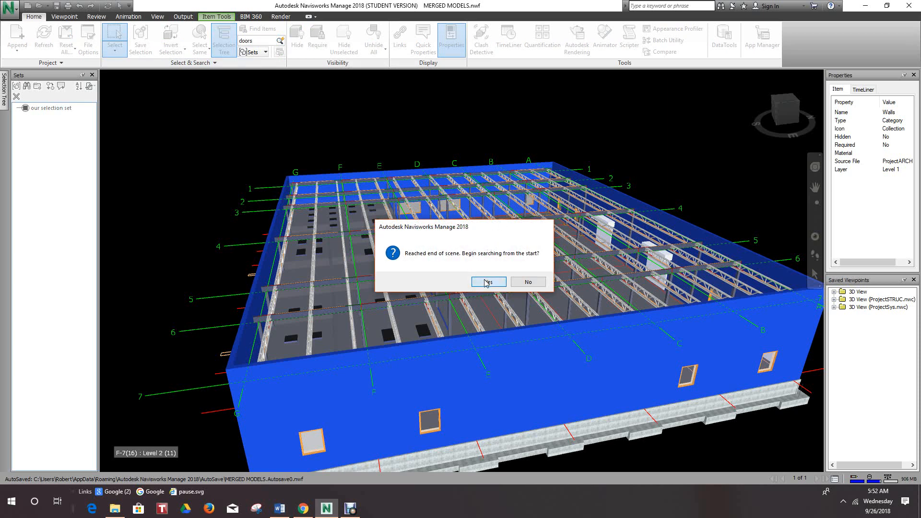
{"action": "left_click", "coordinate": [487, 282]}
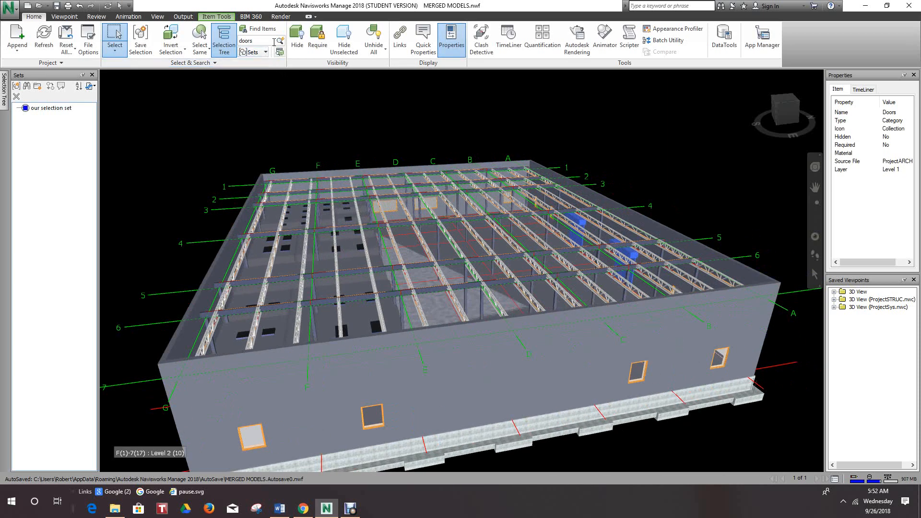
{"action": "left_click", "coordinate": [280, 41]}
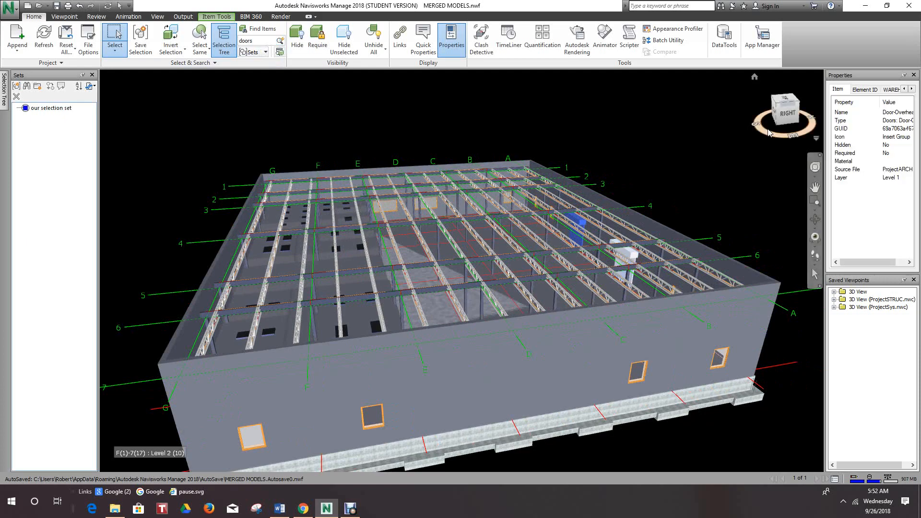
- Examine the selected overhead door from the opposite side of the building, and return the model to the Home view
{"action": "mouse_move", "coordinate": [788, 116]}
{"action": "left_mouse_down"}
{"action": "mouse_move", "coordinate": [785, 142]}
{"action": "mouse_move", "coordinate": [751, 126]}
{"action": "mouse_move", "coordinate": [759, 147]}
{"action": "mouse_move", "coordinate": [788, 130]}
{"action": "mouse_move", "coordinate": [793, 140]}
{"action": "mouse_move", "coordinate": [737, 119]}
{"action": "mouse_move", "coordinate": [773, 132]}
{"action": "mouse_move", "coordinate": [754, 145]}
{"action": "left_mouse_up"}
{"action": "mouse_move", "coordinate": [599, 210]}
{"action": "middle_mouse_down", "text": "shift"}
{"action": "mouse_move", "coordinate": [513, 236]}
{"action": "mouse_move", "coordinate": [532, 163]}
{"action": "mouse_move", "coordinate": [563, 250]}
{"action": "middle_mouse_up", "text": "shift"}
{"action": "middle_click_drag", "start_coordinate": [468, 299], "coordinate": [252, 360]}
{"action": "scroll", "coordinate": [228, 315], "scroll_direction": "up", "scroll_amount": 3}
{"action": "scroll", "coordinate": [224, 301], "scroll_direction": "down", "scroll_amount": 5}
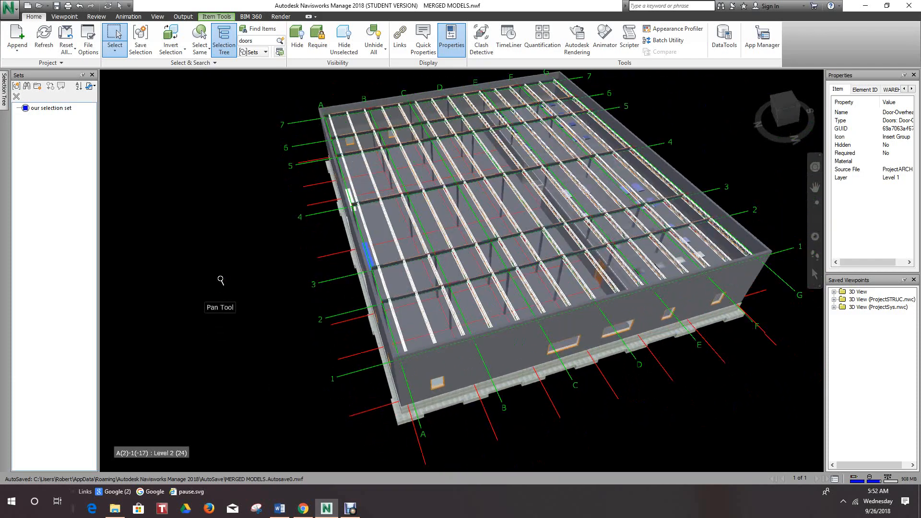
{"action": "scroll", "coordinate": [221, 280], "scroll_direction": "down", "scroll_amount": 1}
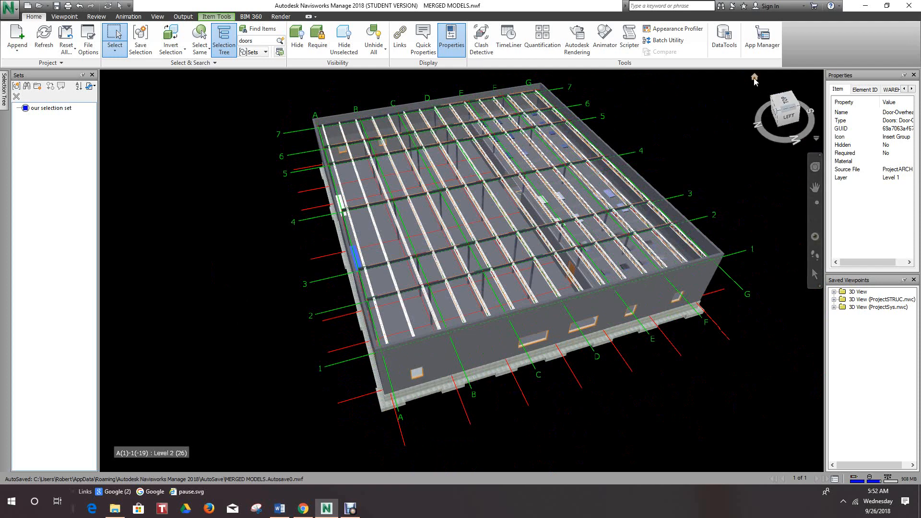
{"action": "left_click", "coordinate": [754, 78]}
{"action": "scroll", "coordinate": [621, 420], "scroll_direction": "up", "scroll_amount": 2}
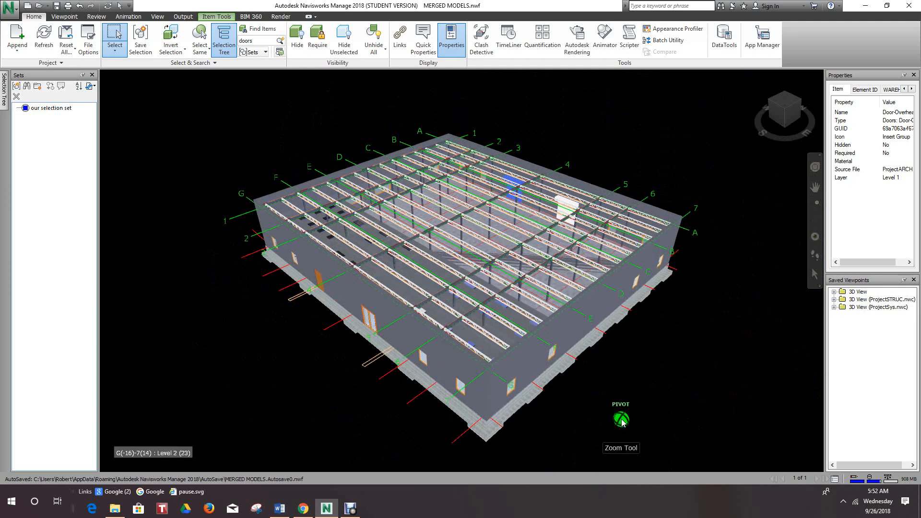